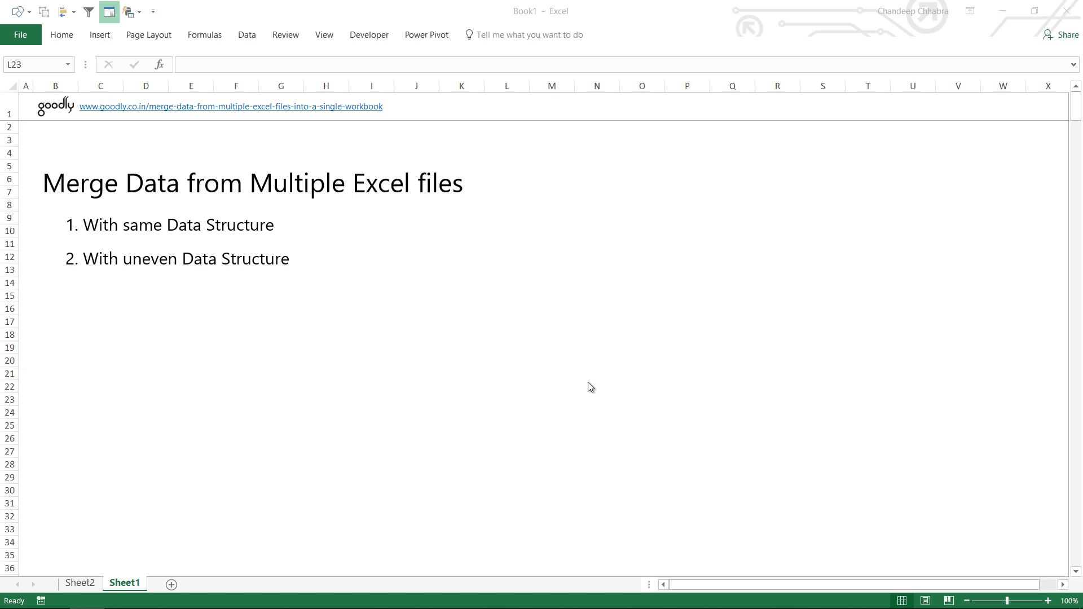
Step: Hide the Book1 workbook so the Windows desktop shows
key(super+d)
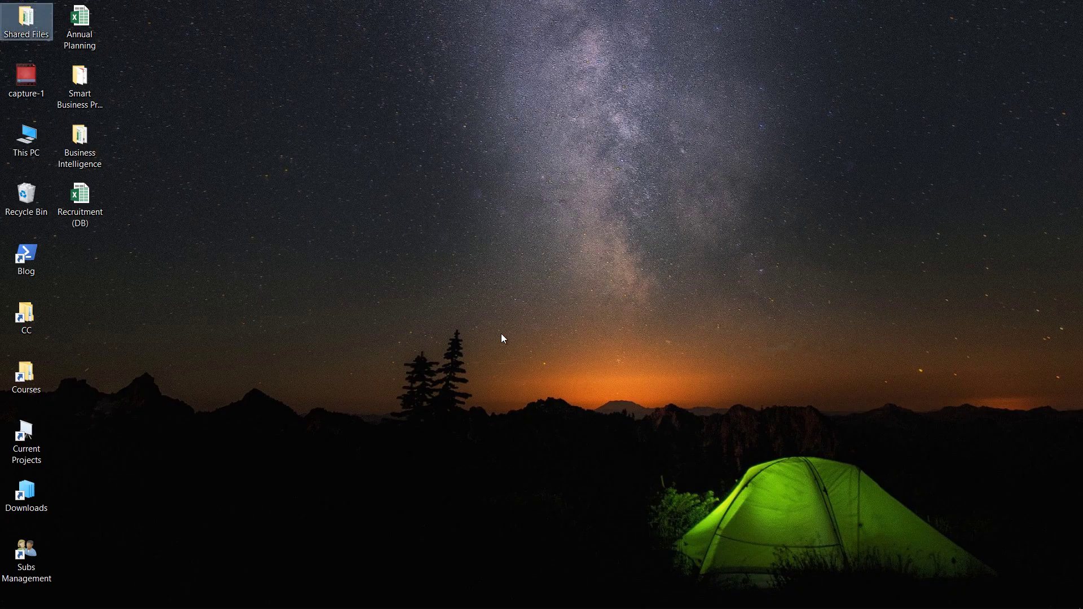
Step: Open Year - 2009.xlsx from Shared Files and rename the Customer header to Client
double_click(31, 25)
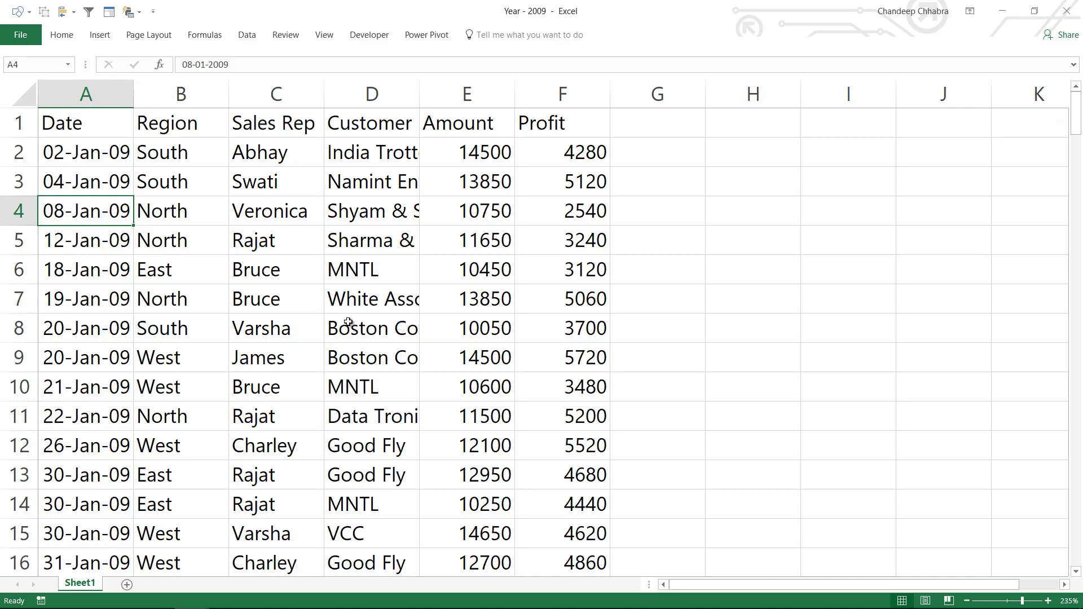
click(388, 148)
click(383, 125)
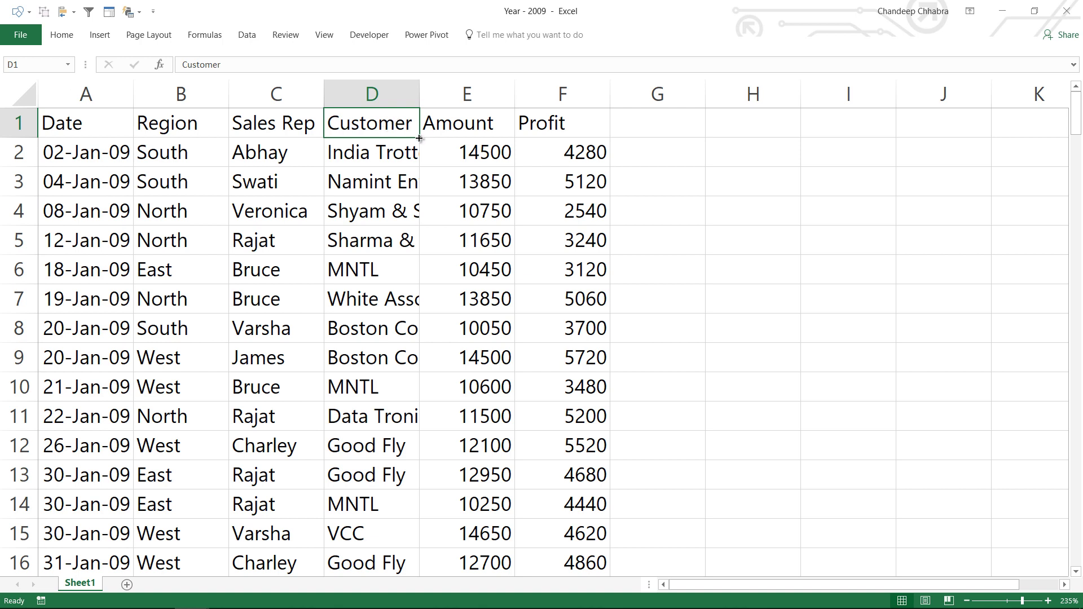
text(Client)
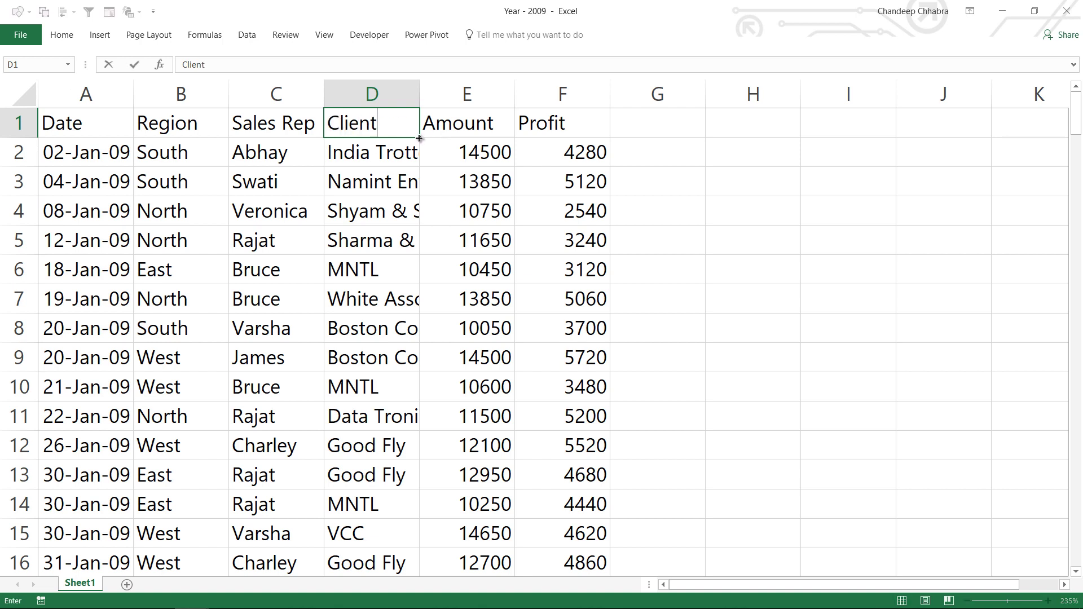
key(Return)
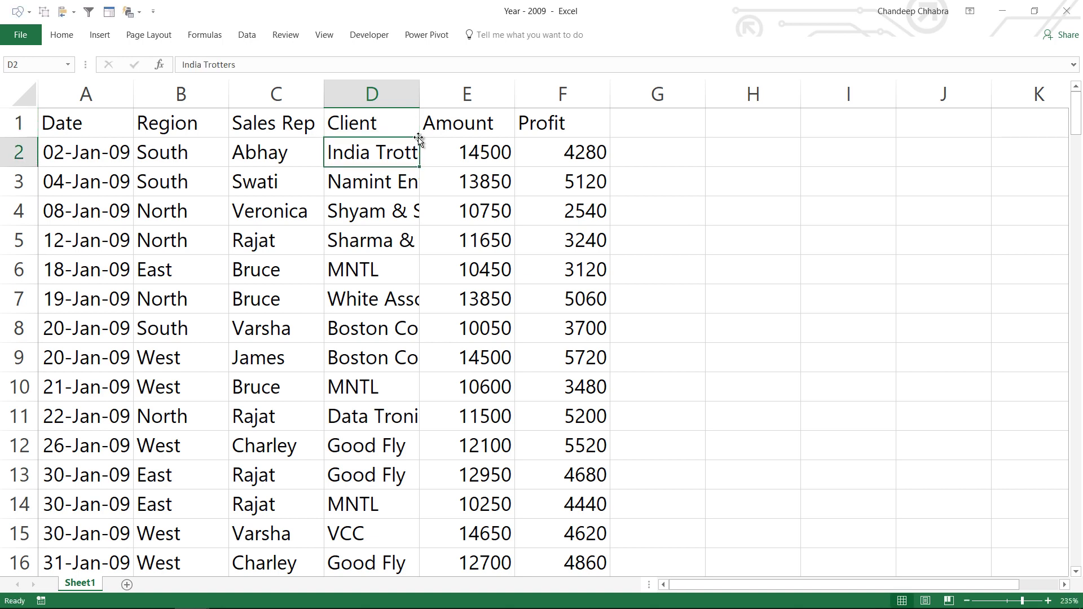
Step: Add a second Profit column with the profit-ratio formula Profit divided by Amount
key(Up)
key(Right)
key(Right)
key(Right)
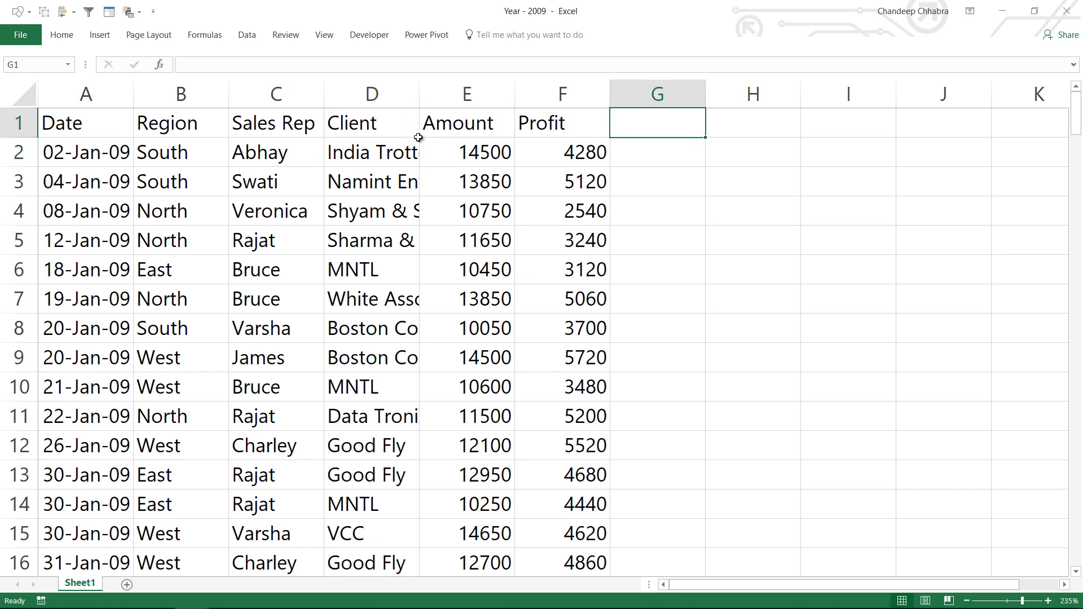
text(Profit)
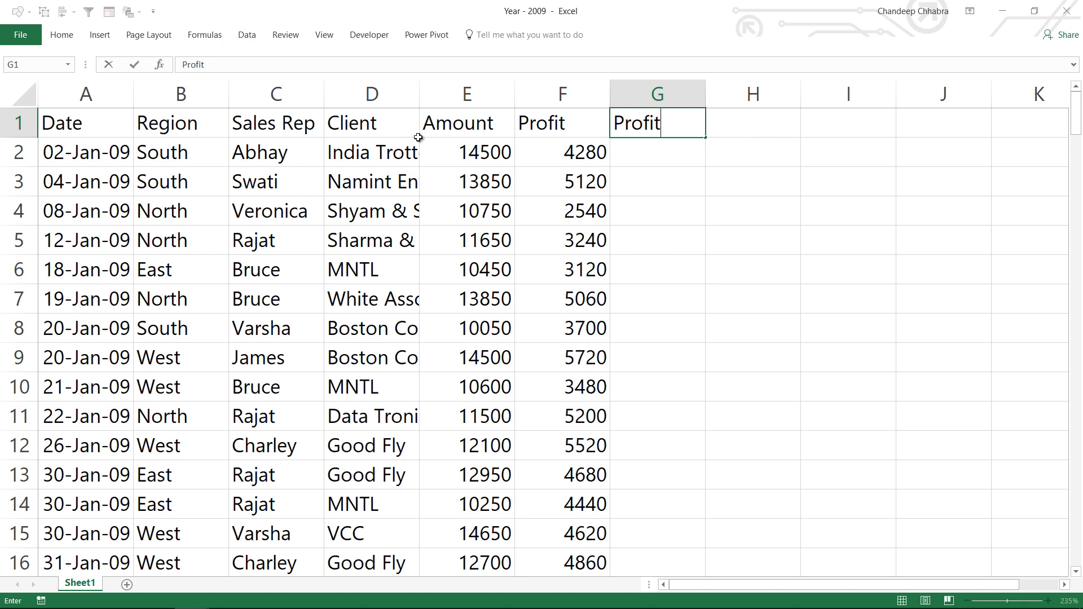
key(Return)
text(=)
key(Left)
text(/)
key(Left)
key(Left)
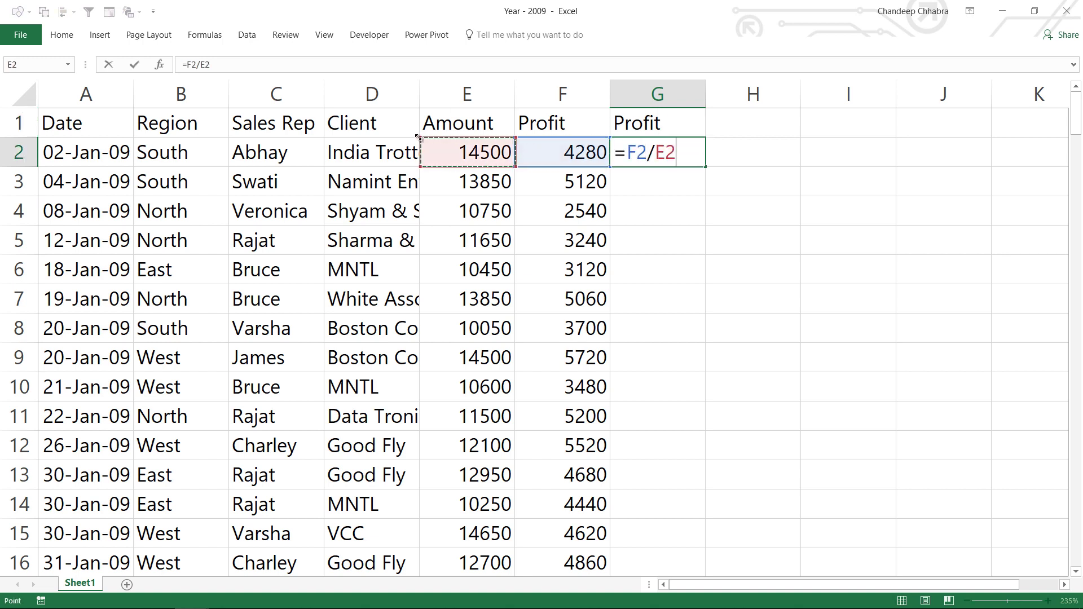
key(Return)
Step: Fill the profit-ratio formula down to the last data row
key(Left)
key(ctrl+Down)
key(Right)
key(ctrl+shift+Up)
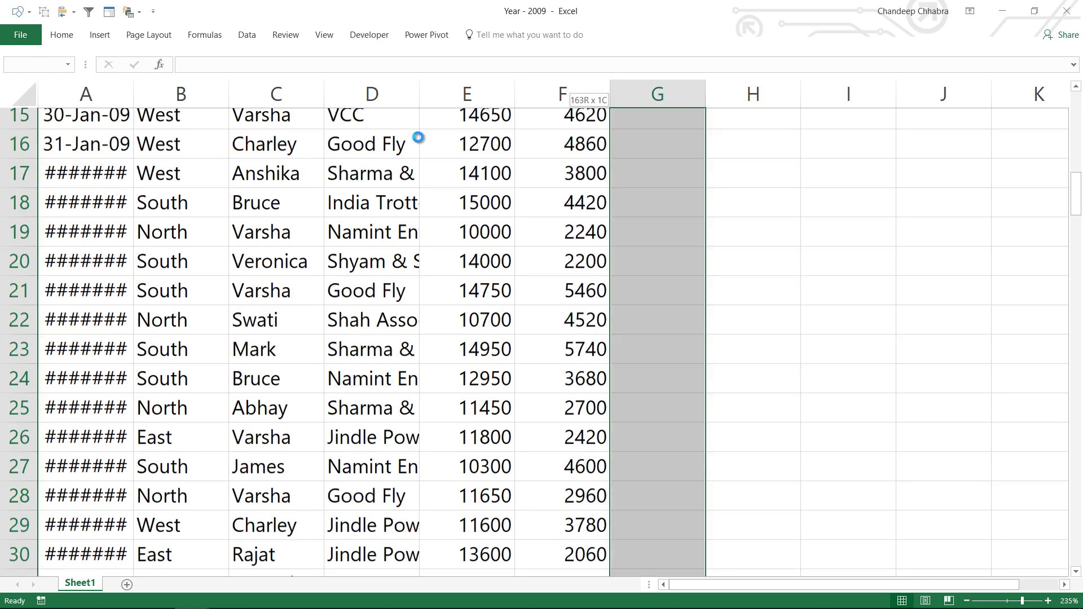
key(ctrl+d)
key(Up)
key(Up)
key(ctrl+Up)
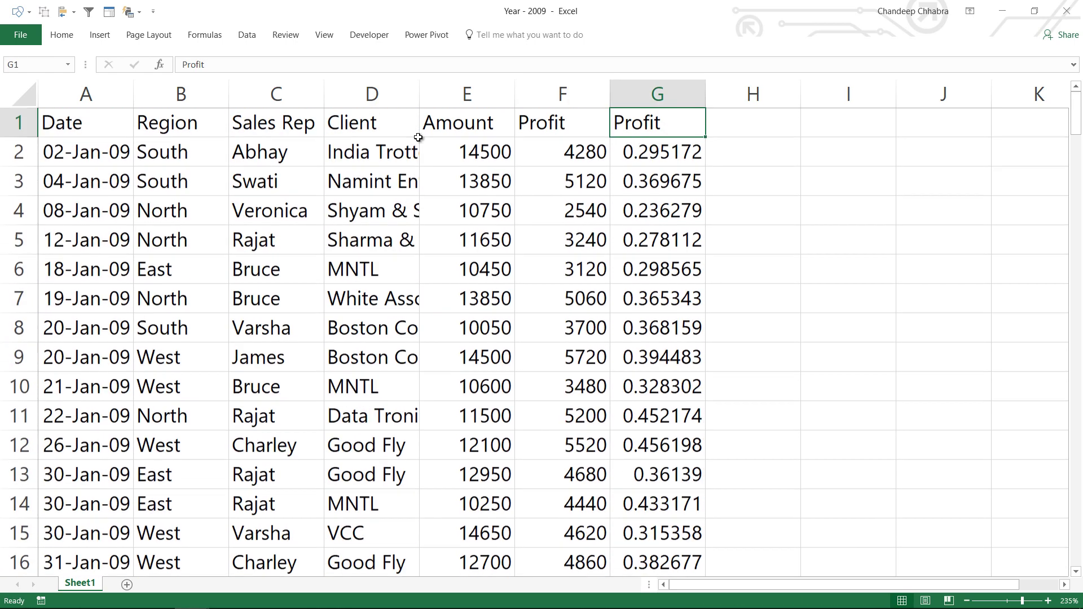
Step: Insert two blank columns before the Client column
key(Left)
key(Left)
key(Left)
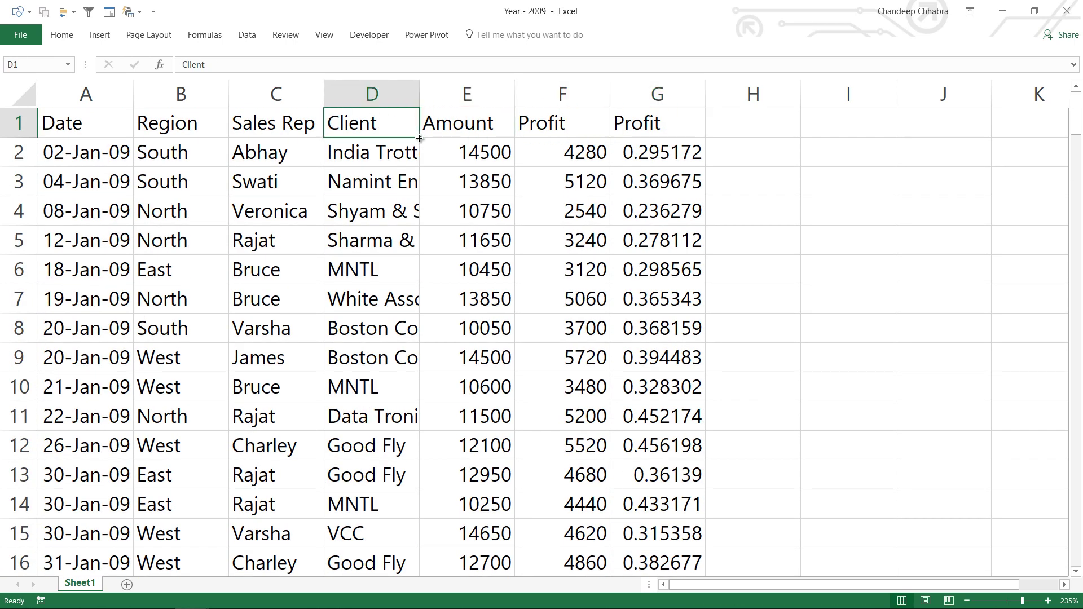
key(alt+h)
key(i)
key(c)
key(alt+h)
key(i)
key(c)
Step: Insert a blank row above the headers and a blank column at the far left
key(alt+h)
key(i)
key(r)
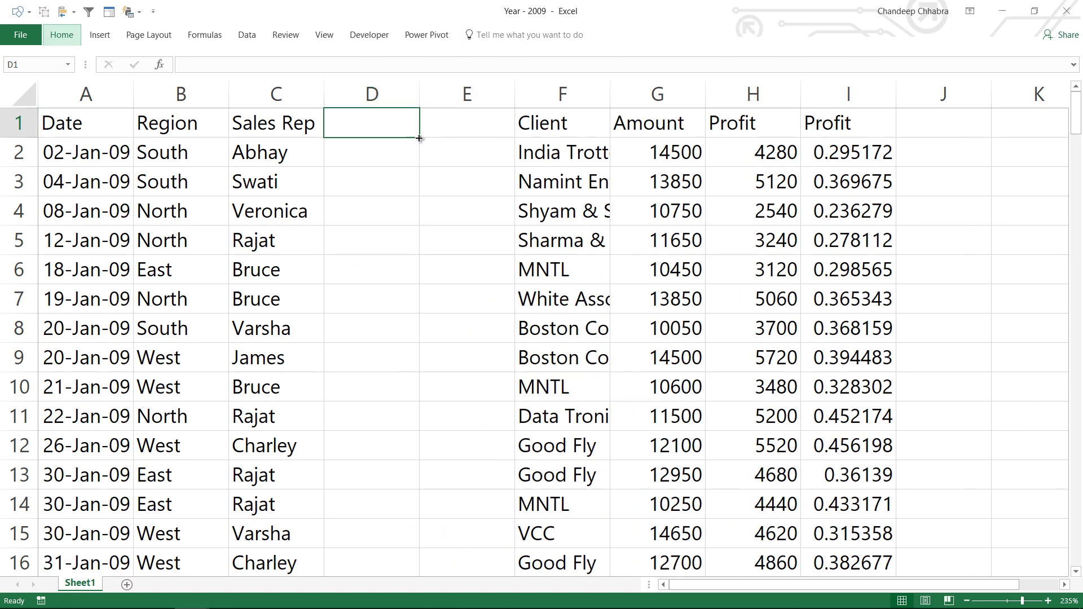
key(Home)
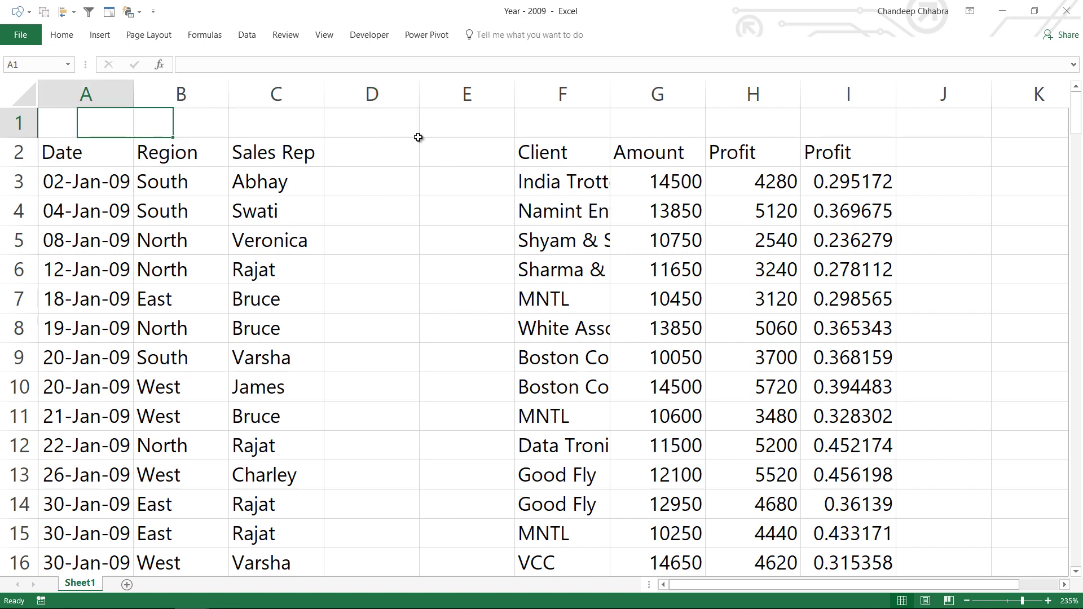
key(alt+h)
key(i)
key(c)
key(Down)
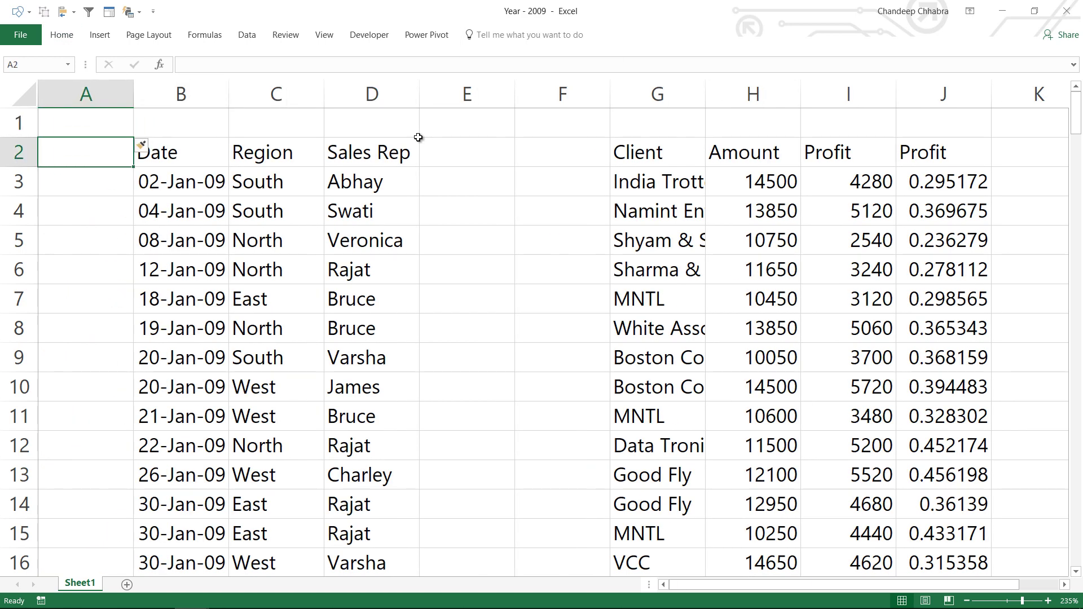
key(Right)
key(Left)
Step: On Sheet2, check the Date column's years and refresh the combined table
click(661, 155)
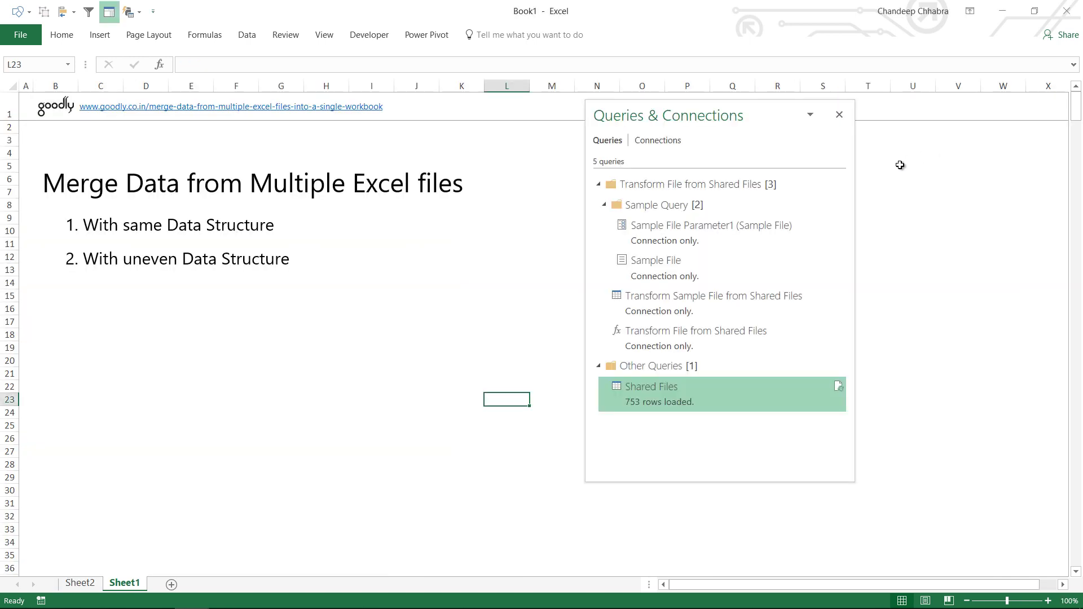
click(81, 583)
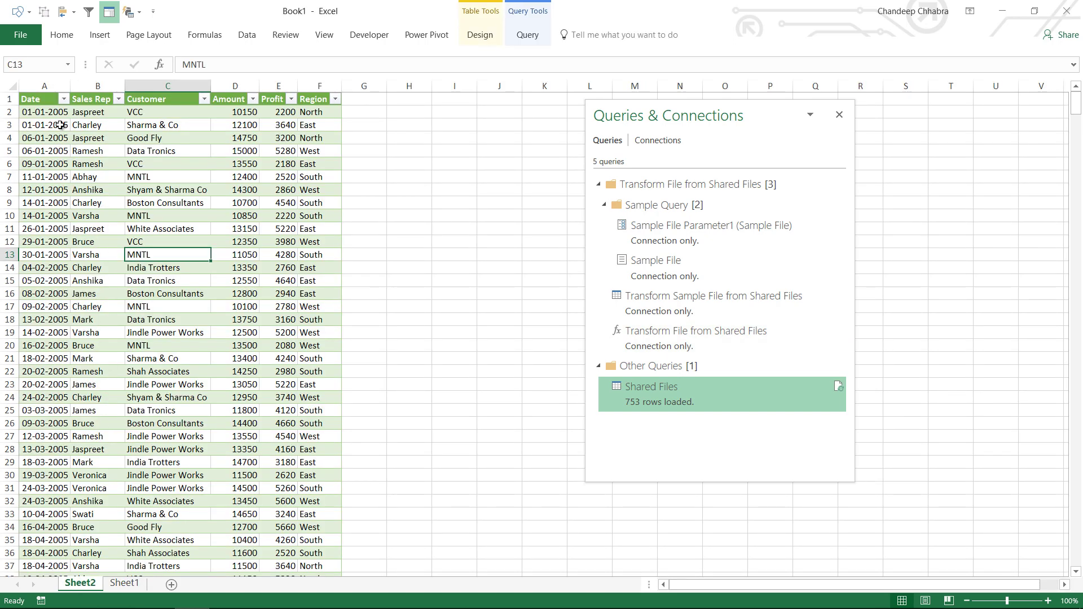
click(64, 100)
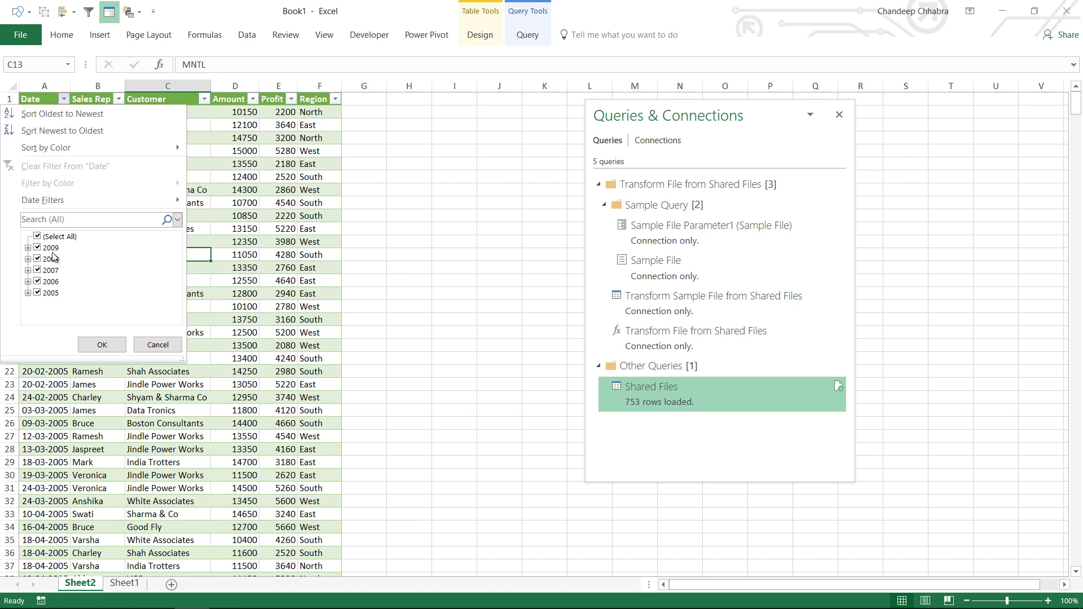
right_click(189, 164)
click(164, 170)
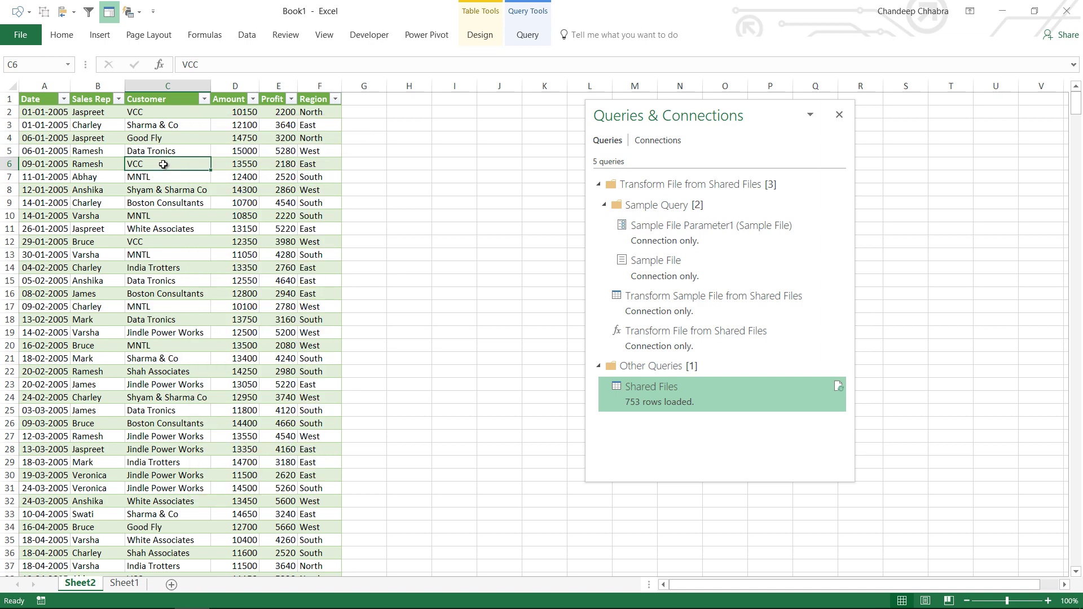
right_click(164, 164)
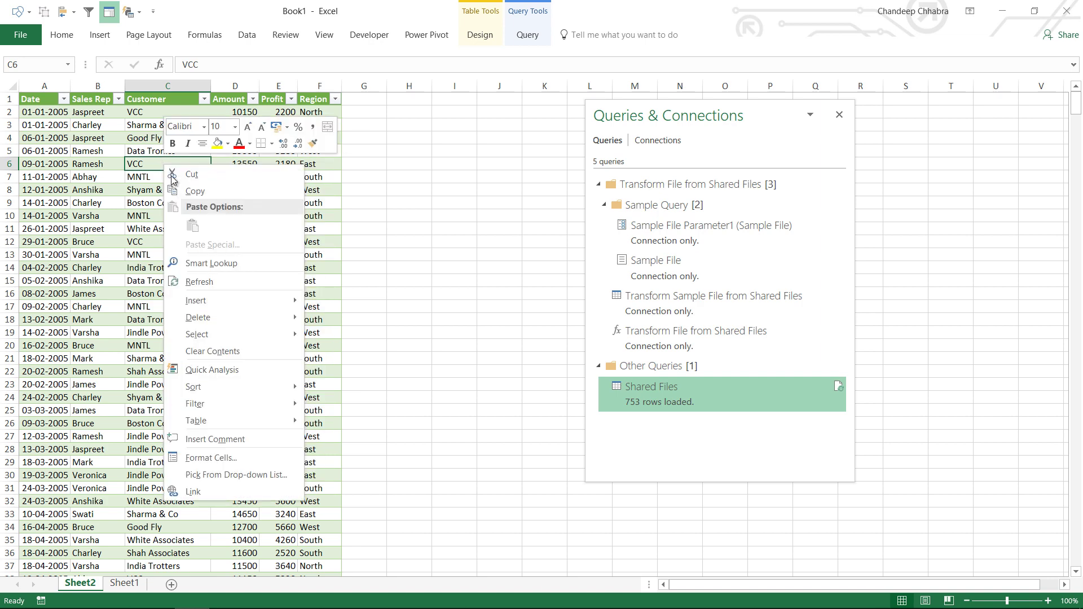
click(276, 282)
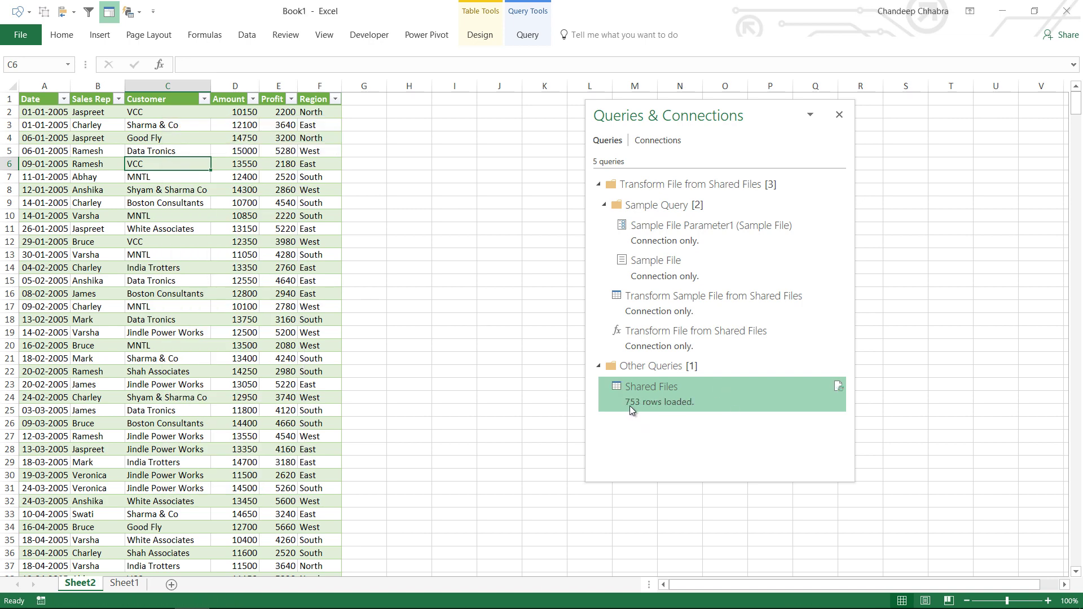
Step: Confirm the 2009 rows have empty Customer cells, then edit the Shared Files query
mouse_move(634, 406)
key(Left)
key(Left)
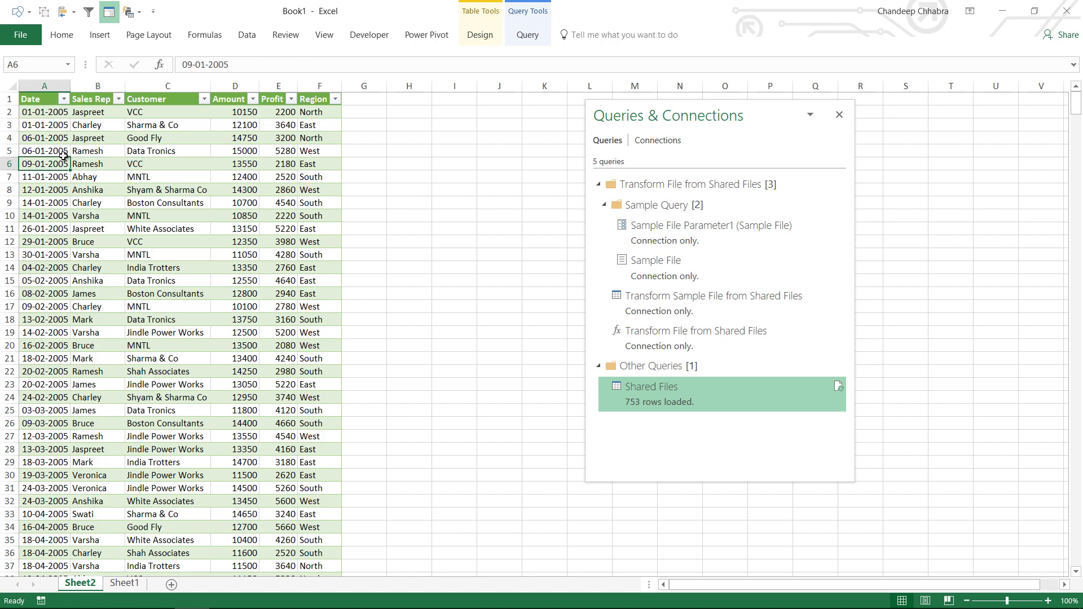
key(ctrl+Down)
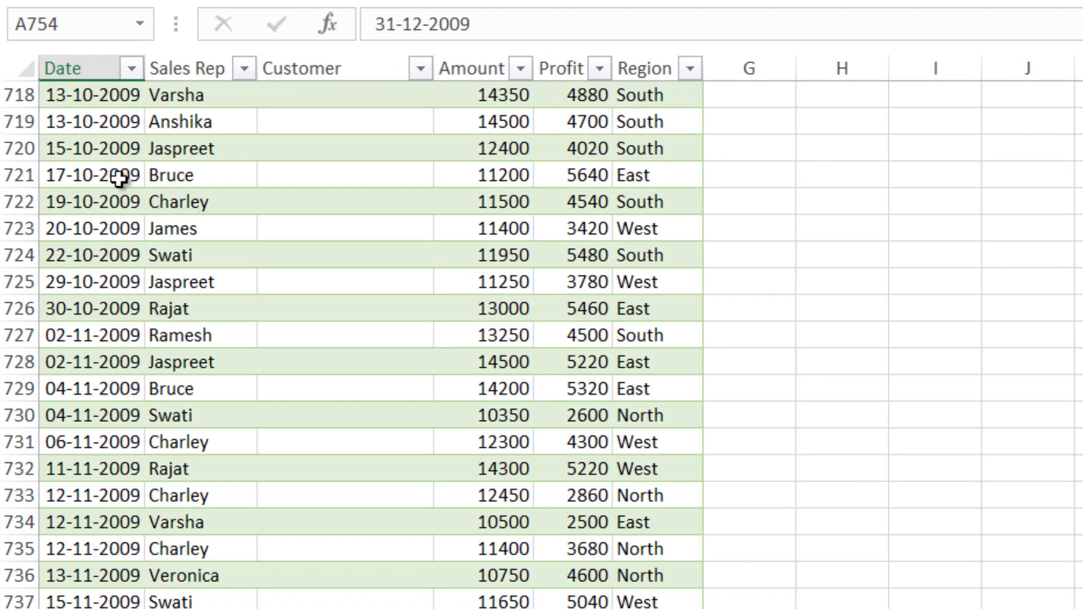
click(325, 131)
drag(324, 164, 344, 608)
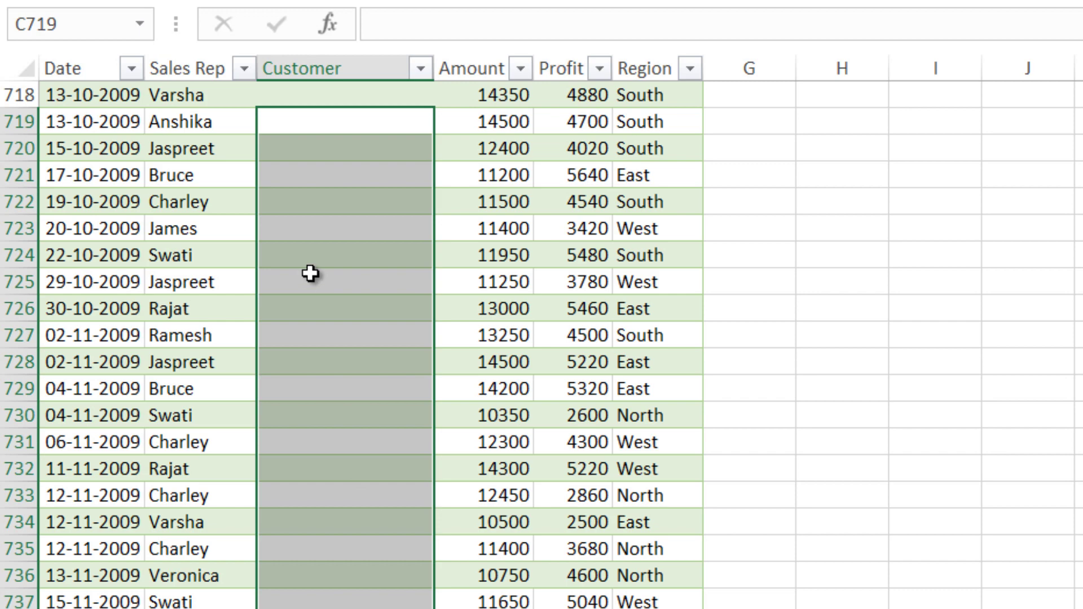
key(ctrl+Up)
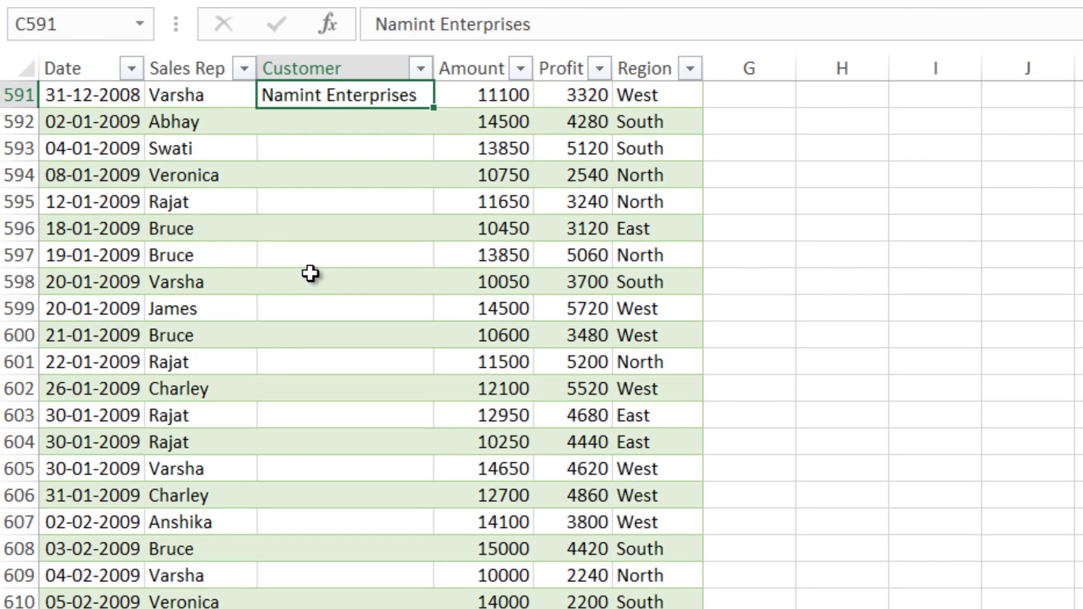
key(Up)
key(Down)
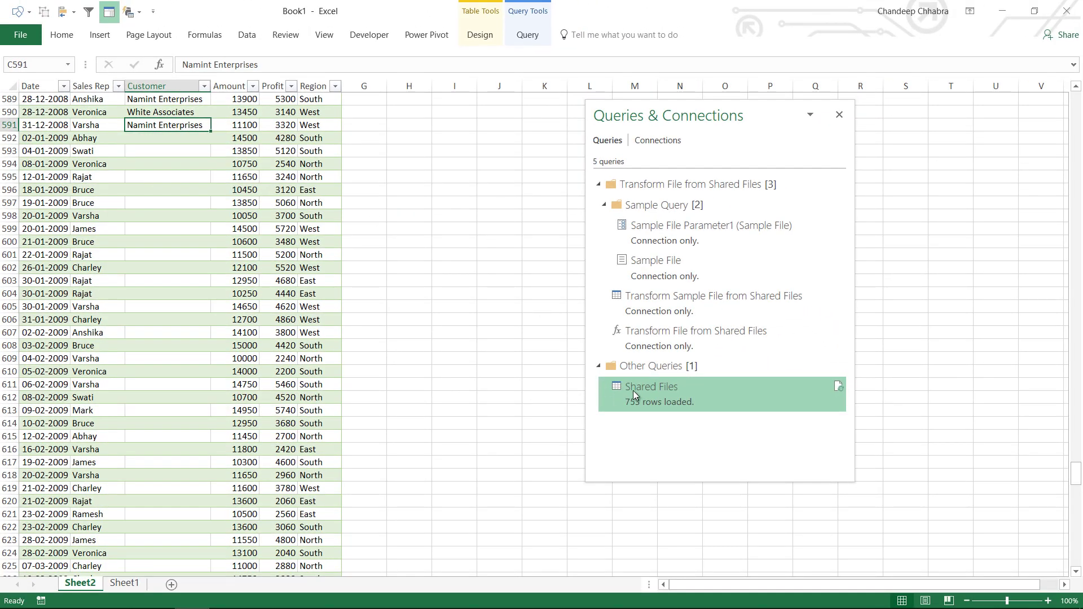
double_click(633, 391)
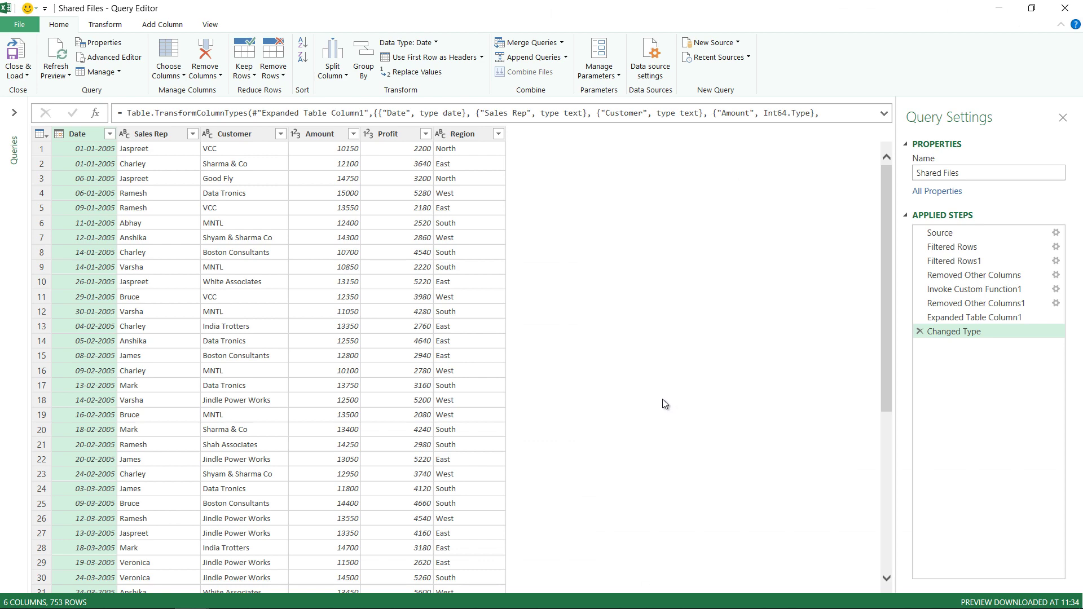
Step: Refresh the preview and inspect the Source, .xlsx filter, Year - 20 filter and Content-only steps
click(976, 231)
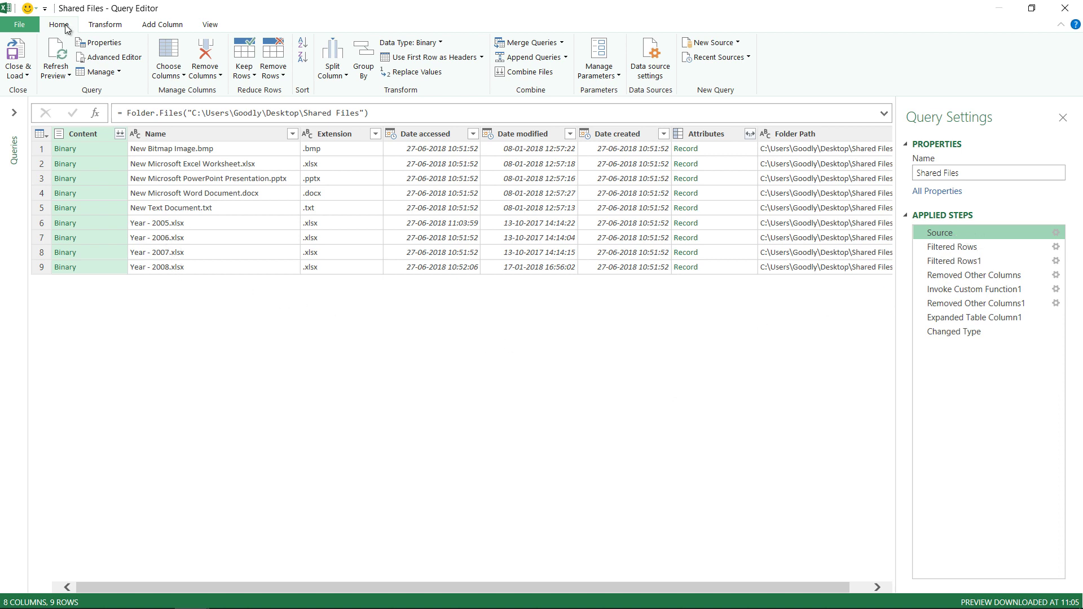
click(62, 45)
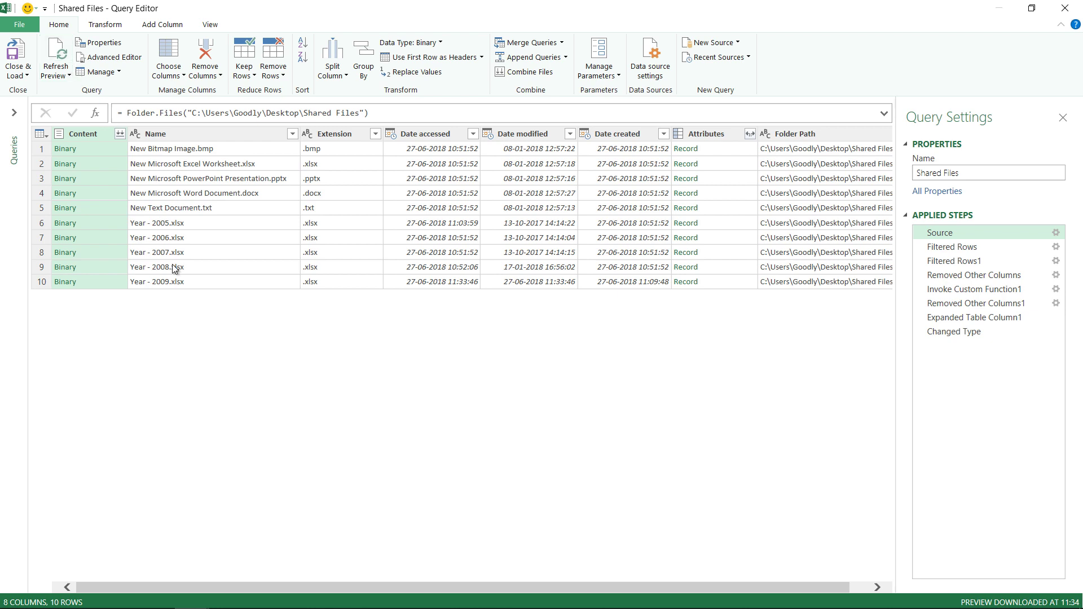
click(984, 248)
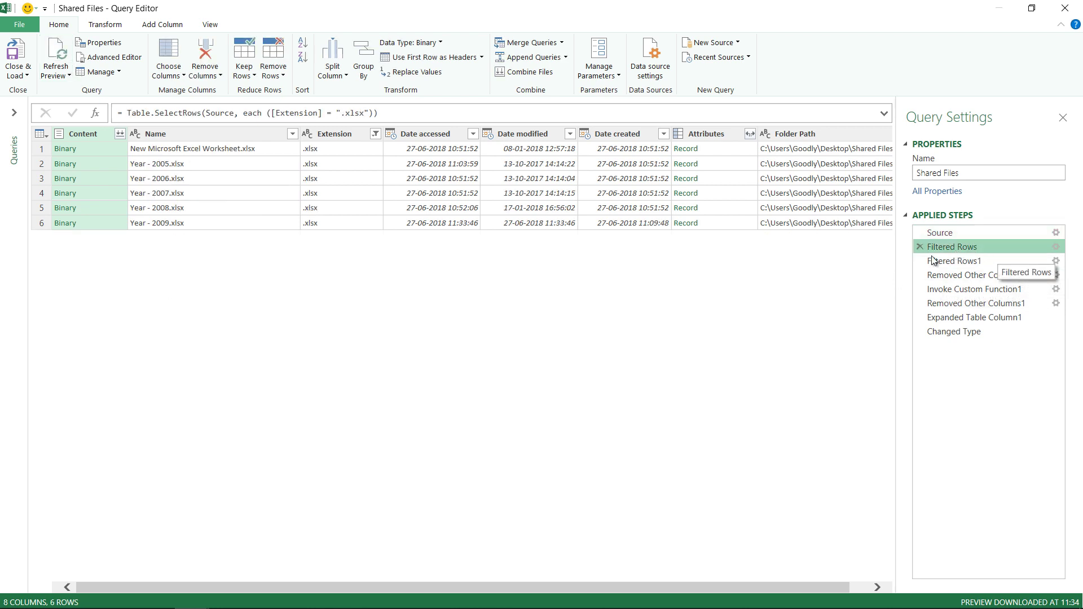
click(997, 264)
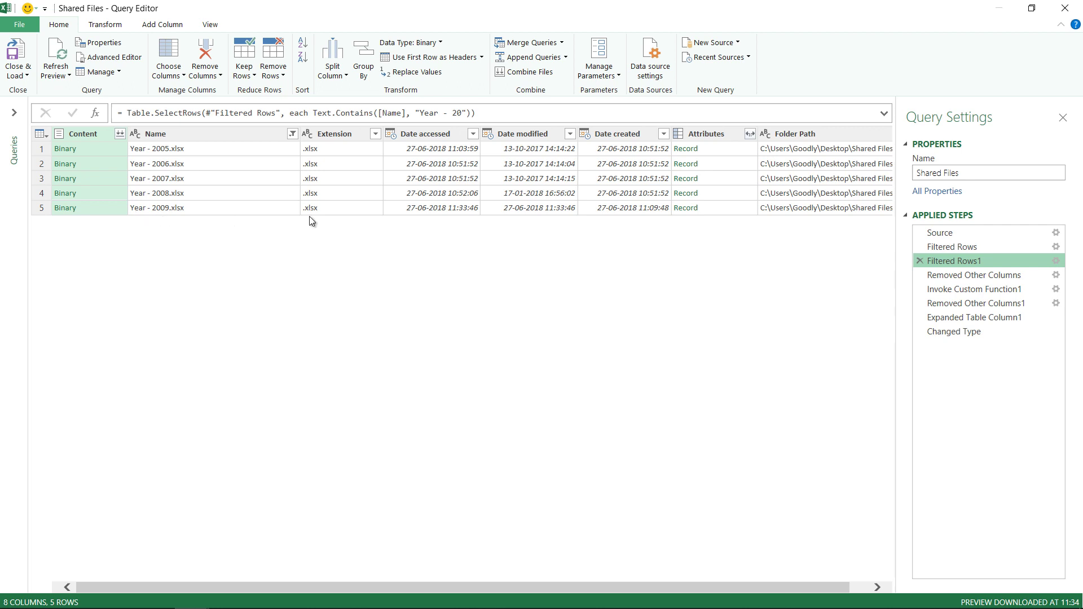
click(996, 275)
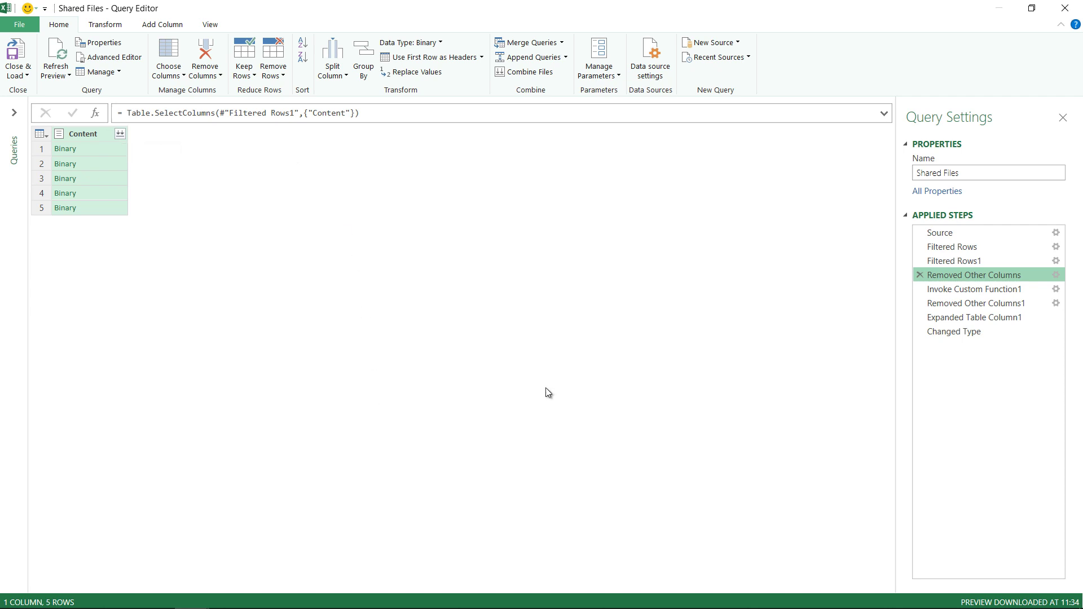
Step: Preview each year's table from 2005 to 2009, comparing 2005 against 2009's extra columns
click(978, 293)
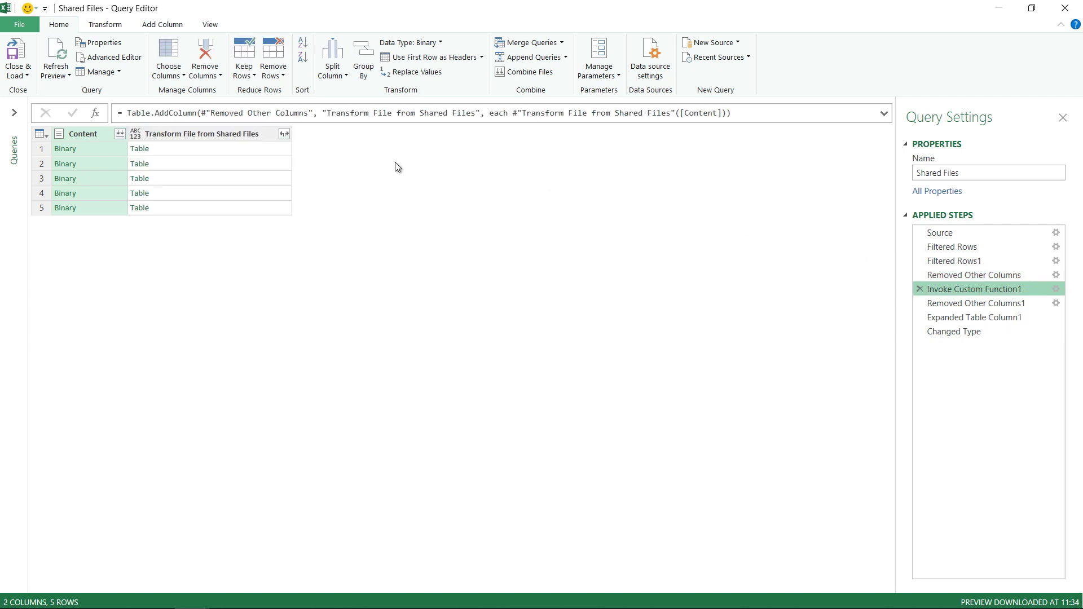
click(96, 147)
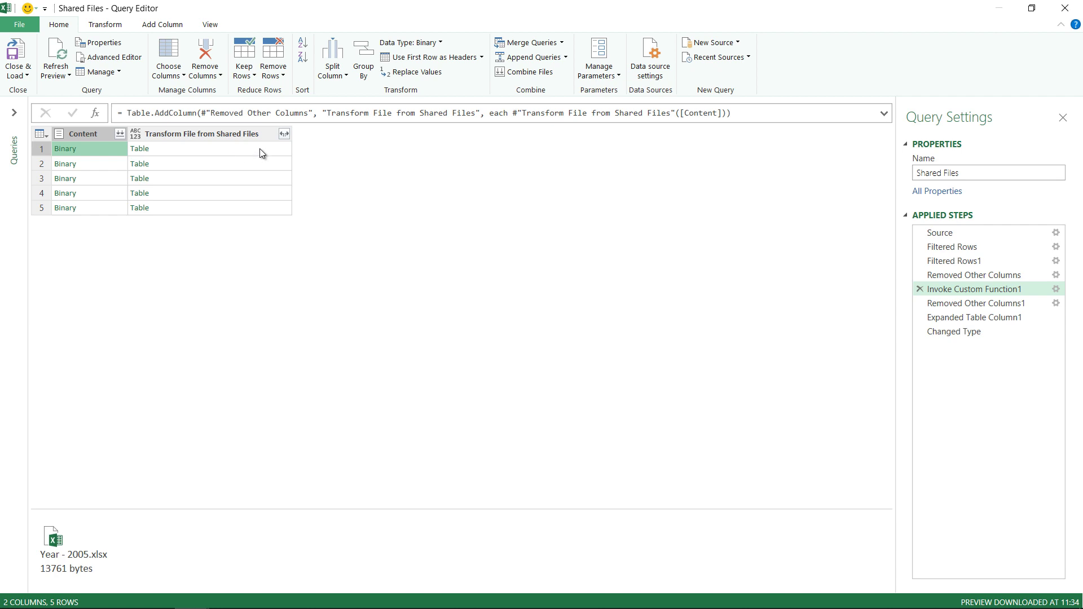
click(224, 148)
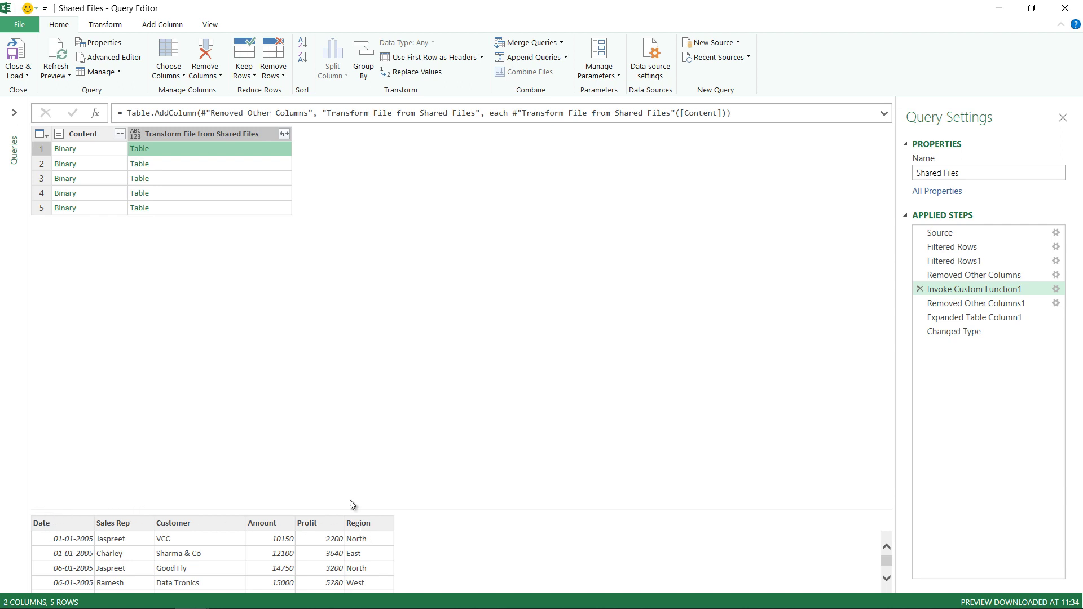
click(169, 164)
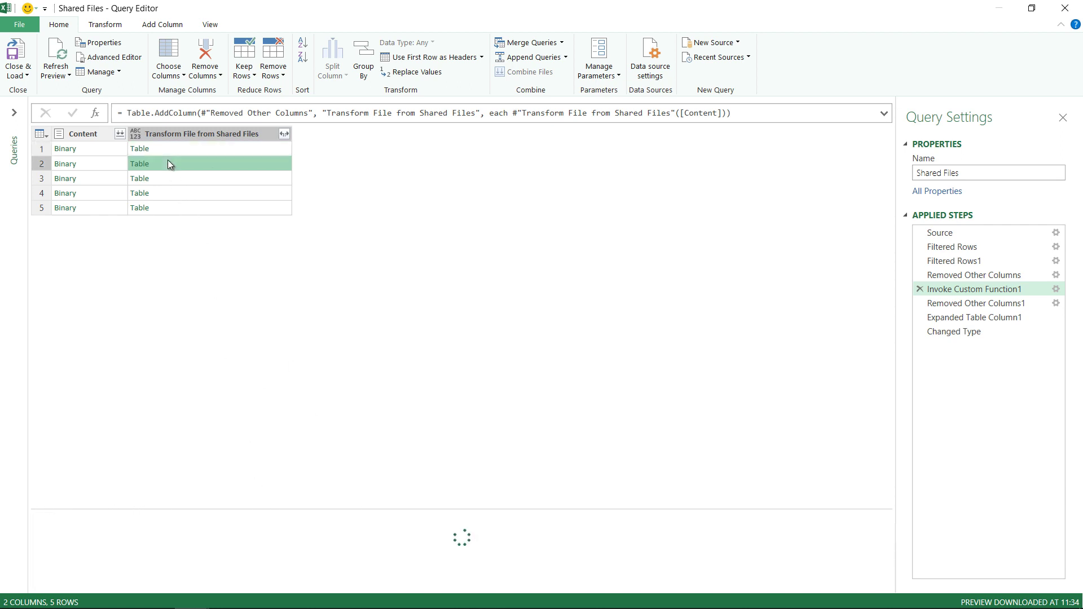
click(176, 178)
click(175, 194)
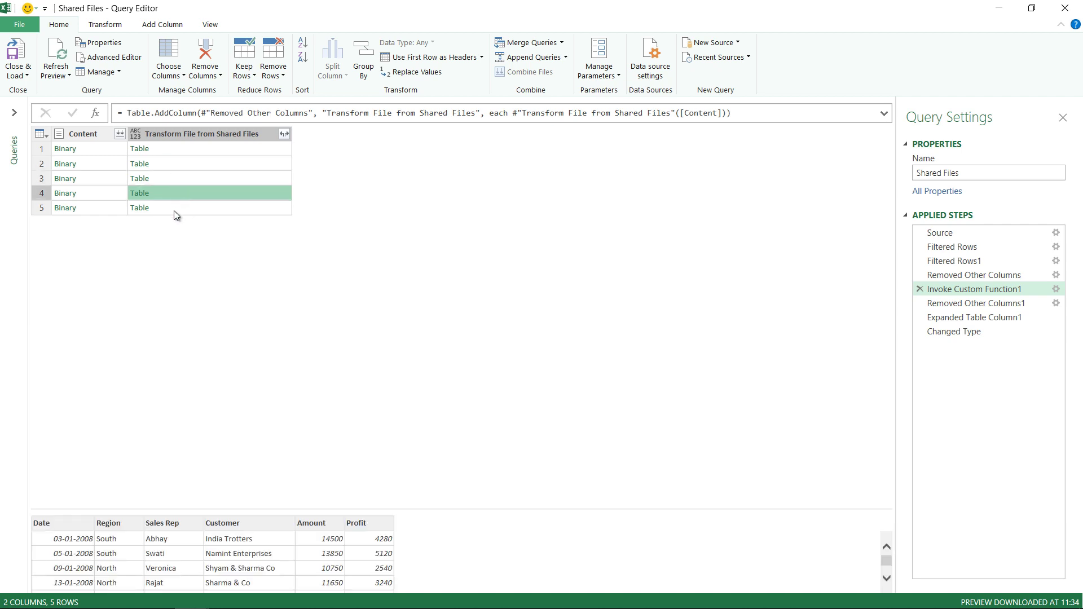
click(174, 209)
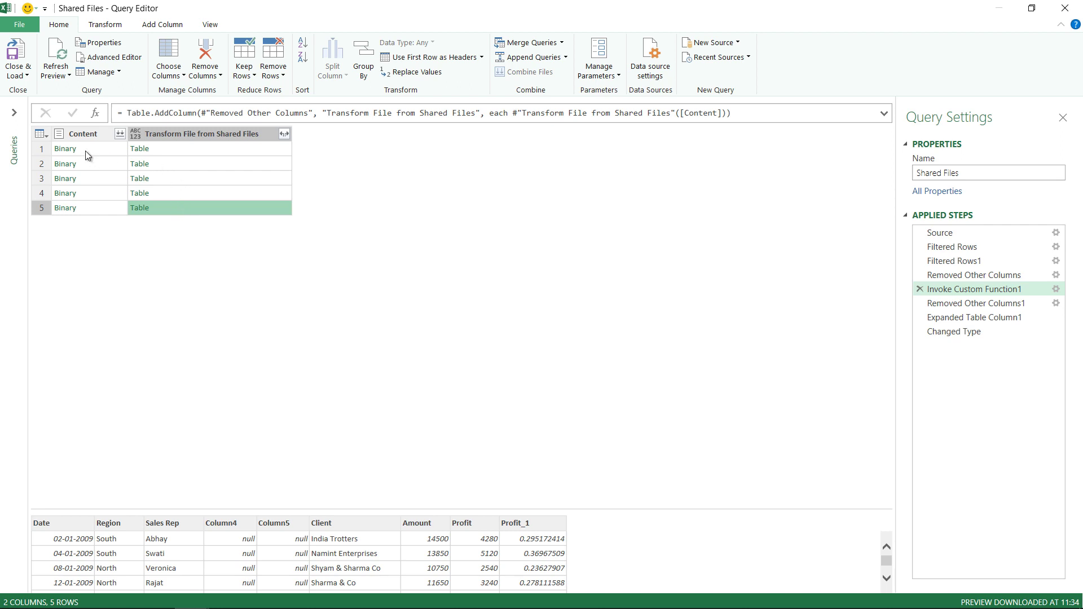
click(165, 148)
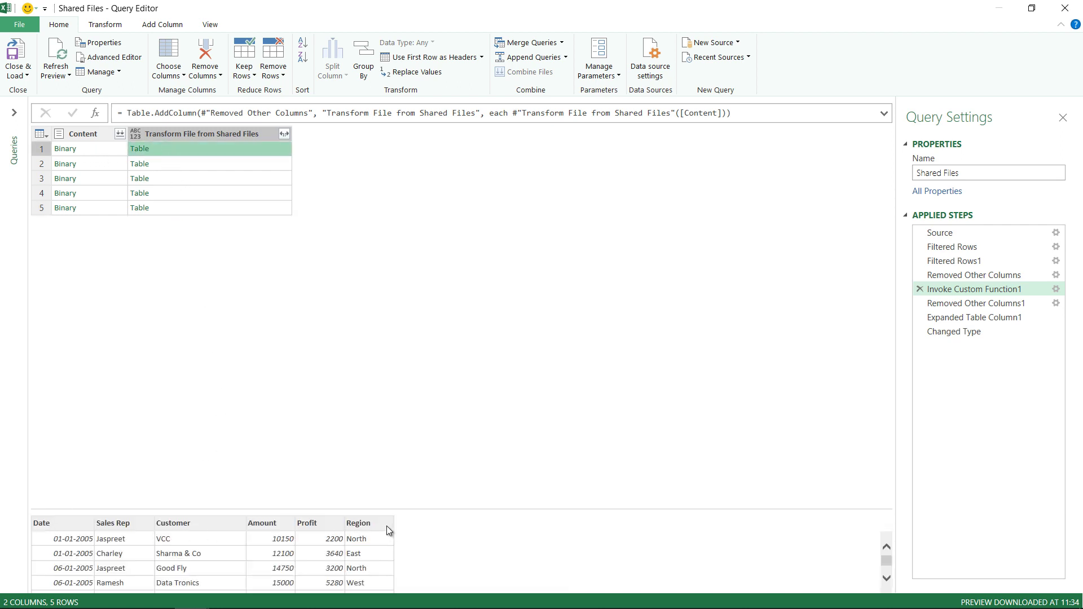
click(182, 207)
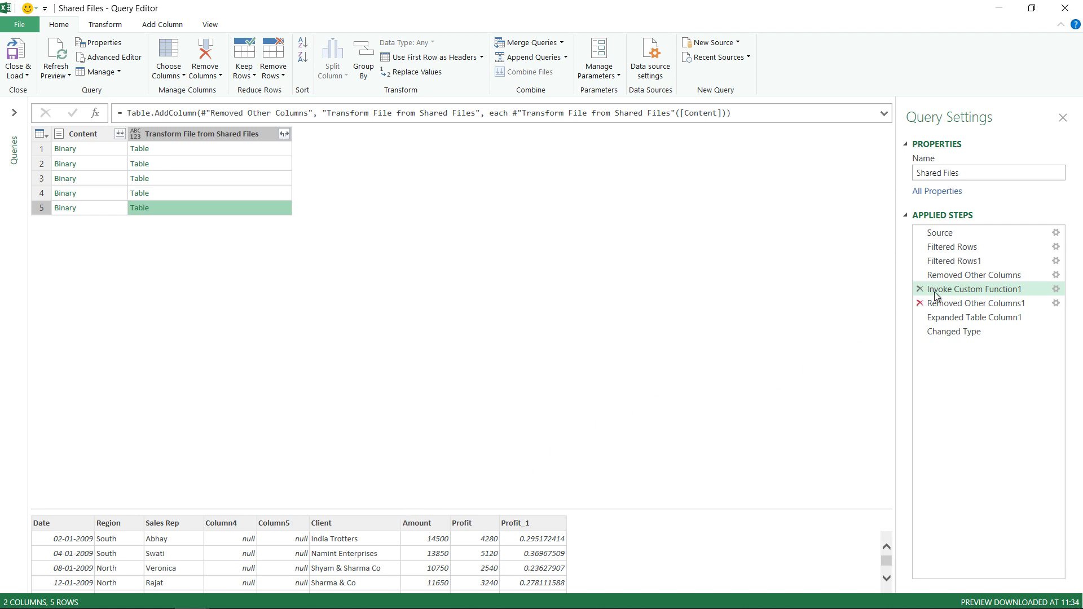
Step: Delete the Changed Type and original expand steps after the tables column
click(976, 305)
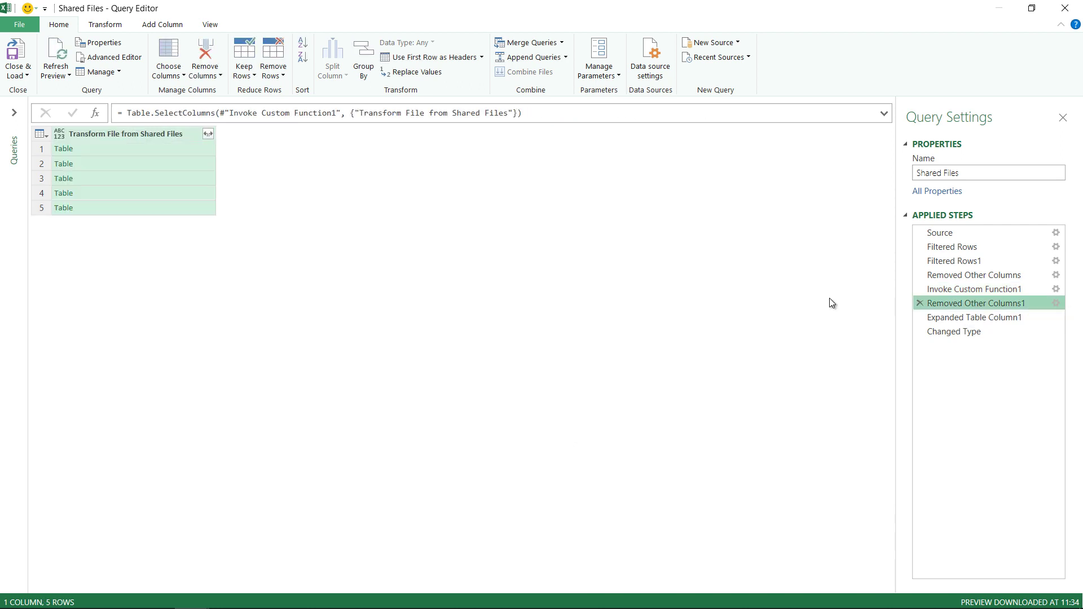
click(966, 290)
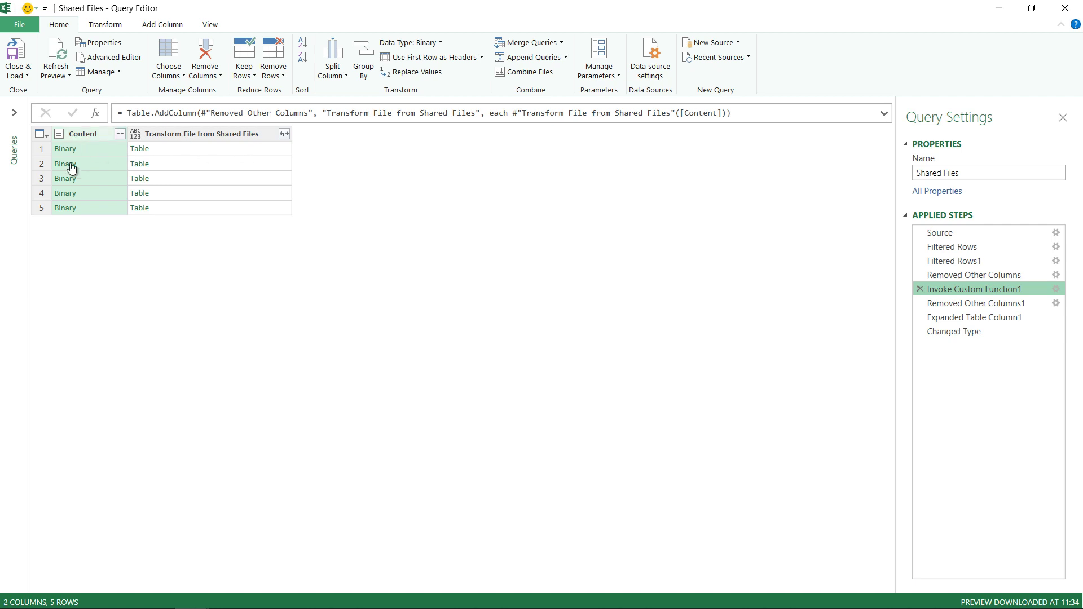
click(986, 305)
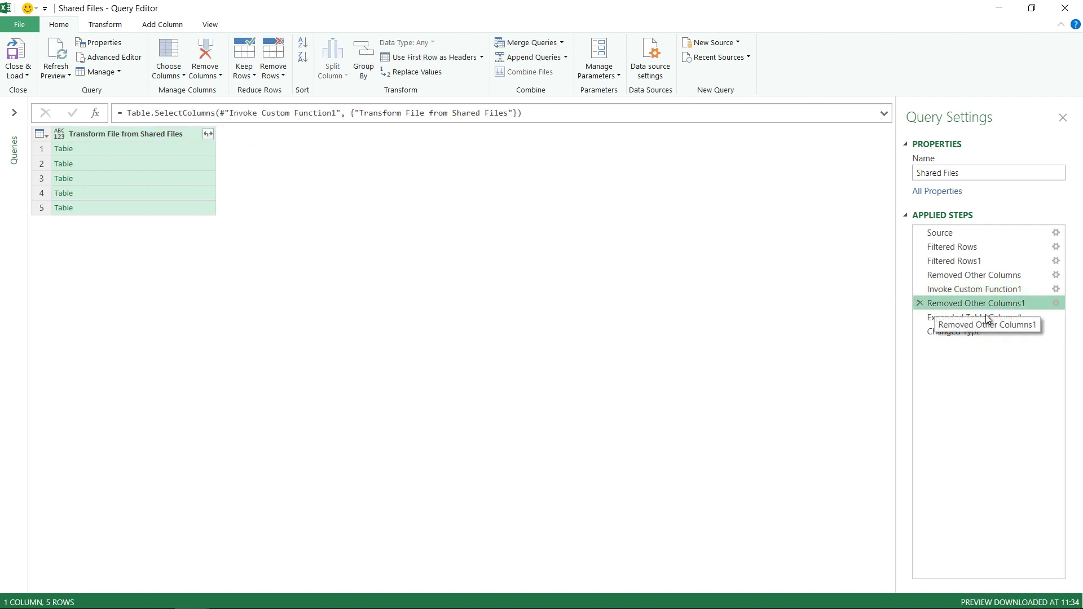
click(208, 133)
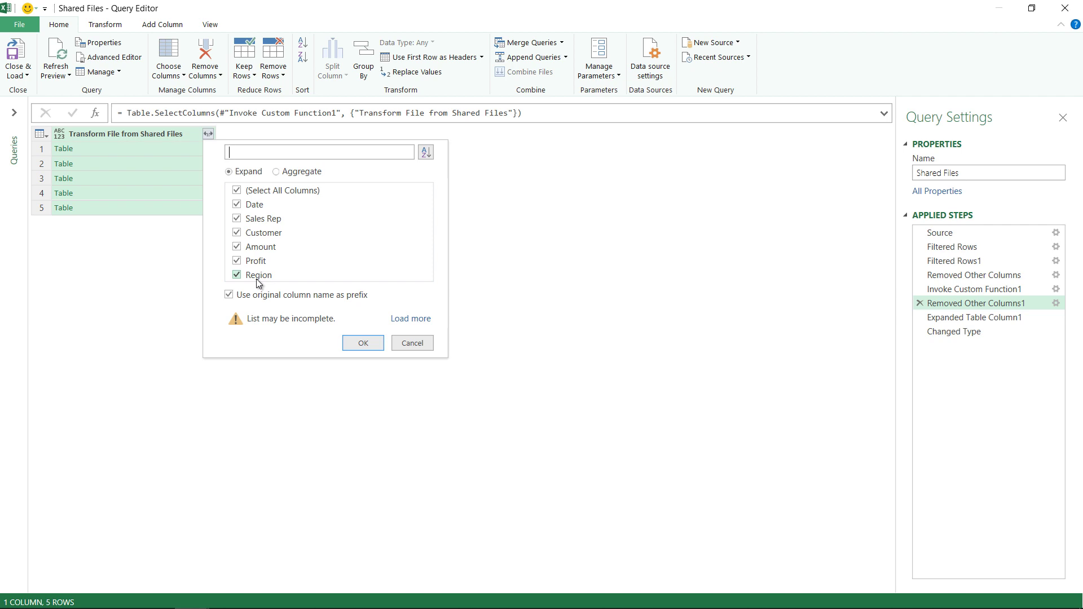
click(412, 343)
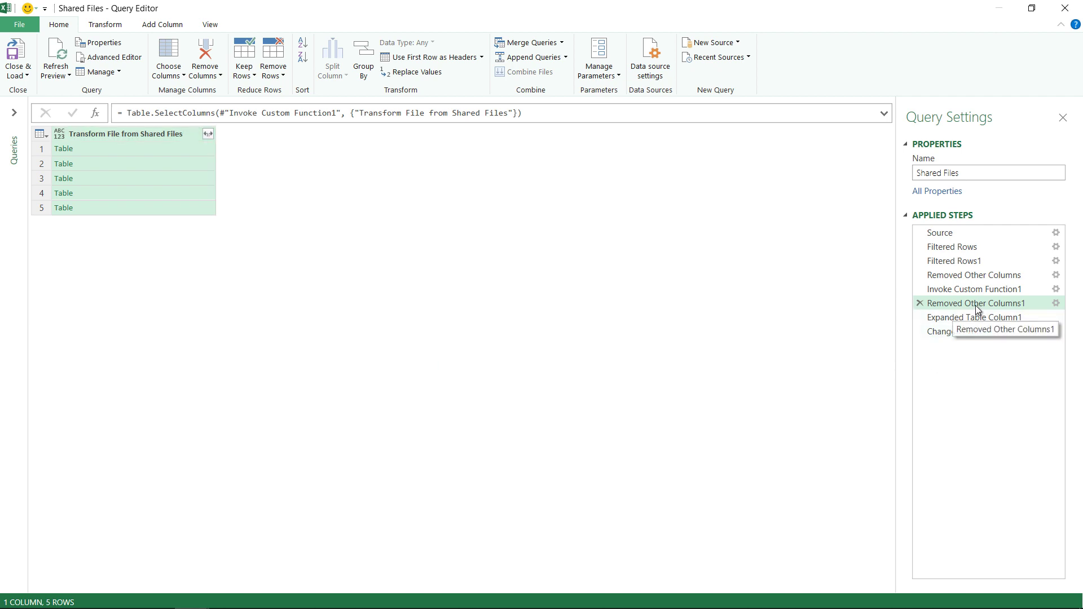
click(942, 333)
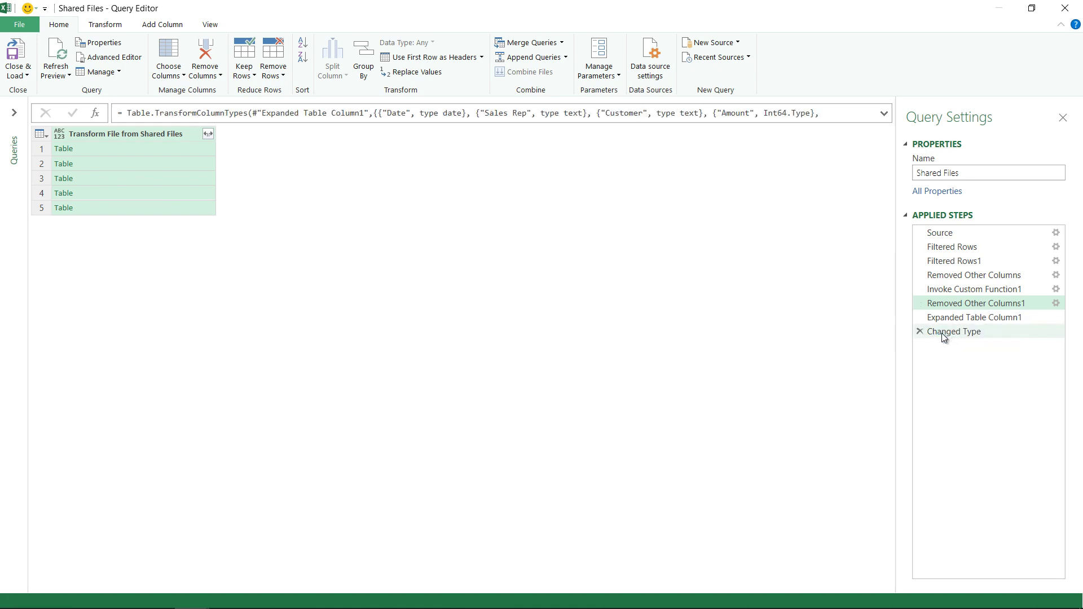
click(918, 332)
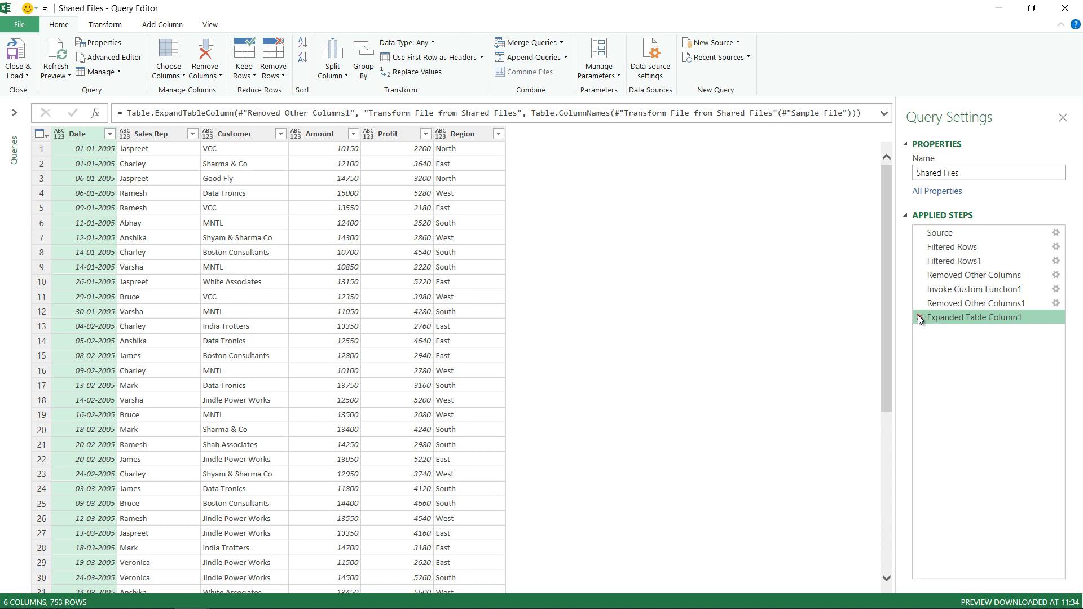
click(919, 318)
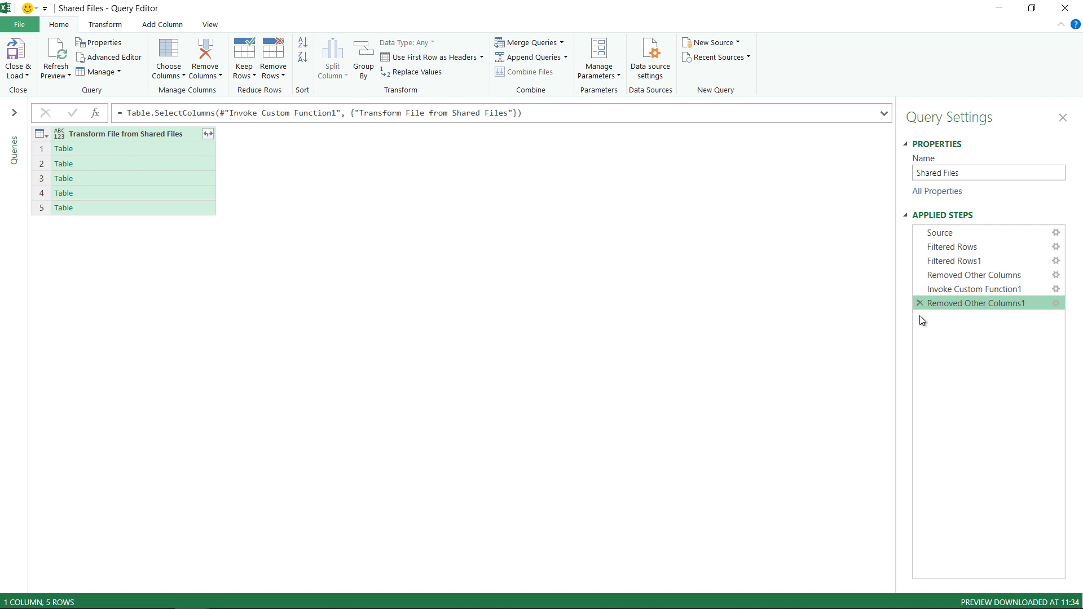
Step: Expand all file columns, without name prefixes, from the fully loaded column list
click(209, 135)
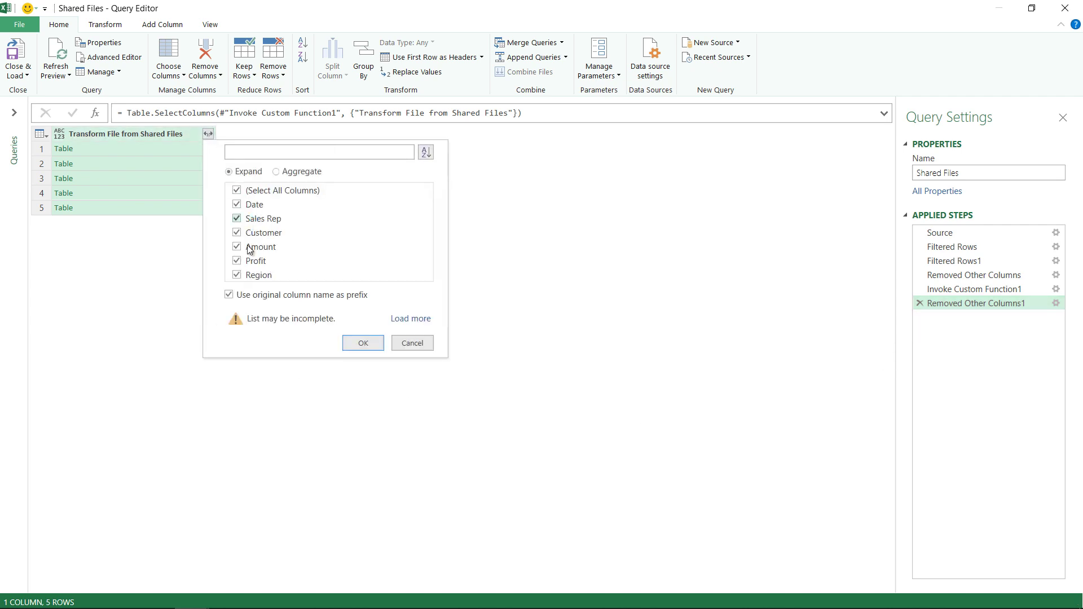
click(246, 297)
click(425, 319)
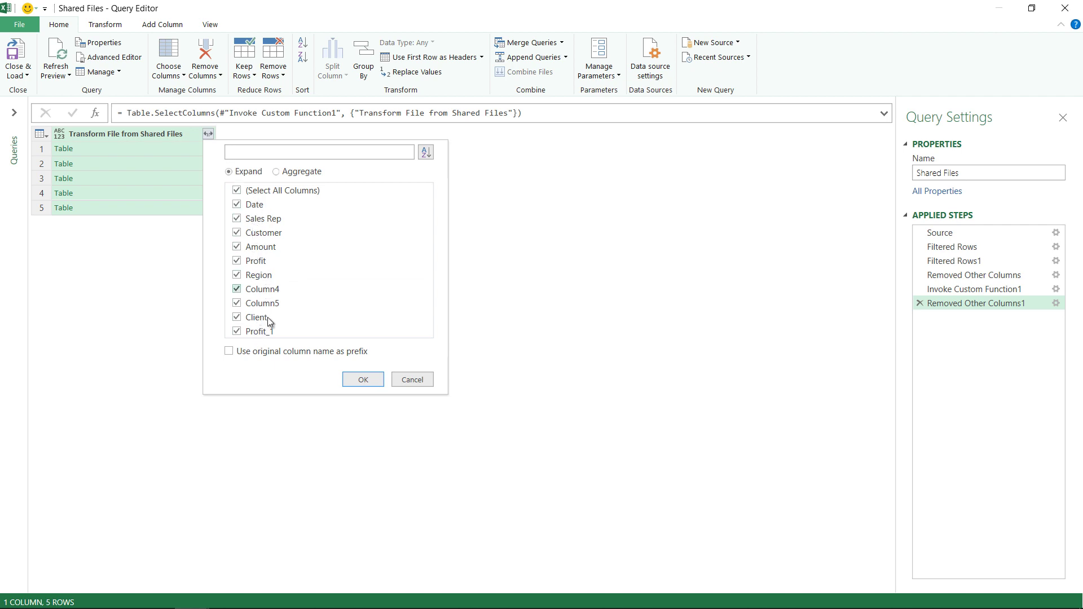
click(356, 379)
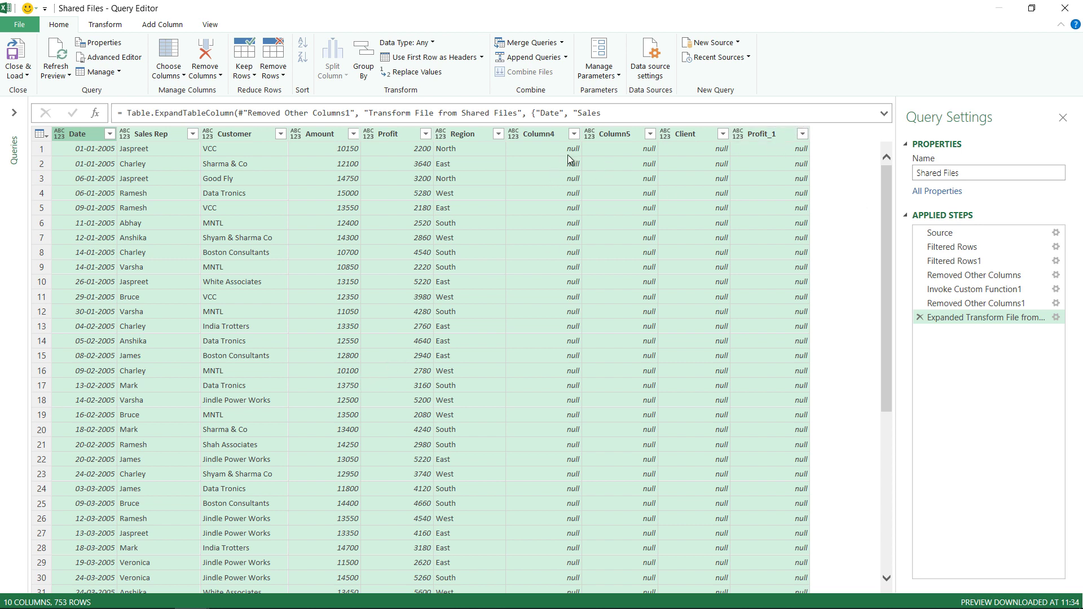
Step: Select the Client and Customer column headers together
click(553, 135)
click(607, 133)
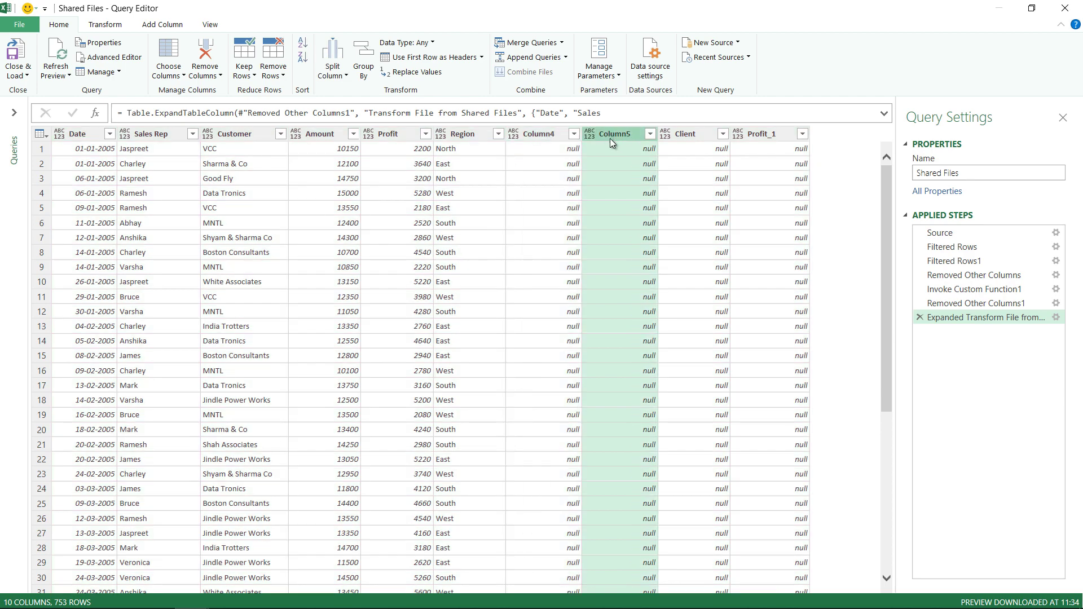
click(695, 134)
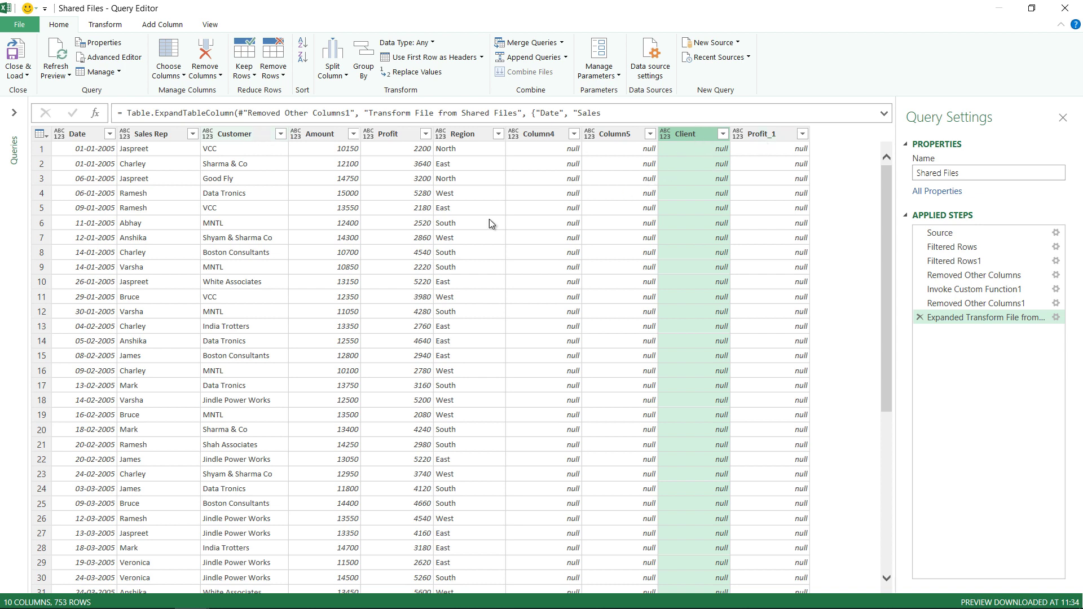
ctrl+click(236, 136)
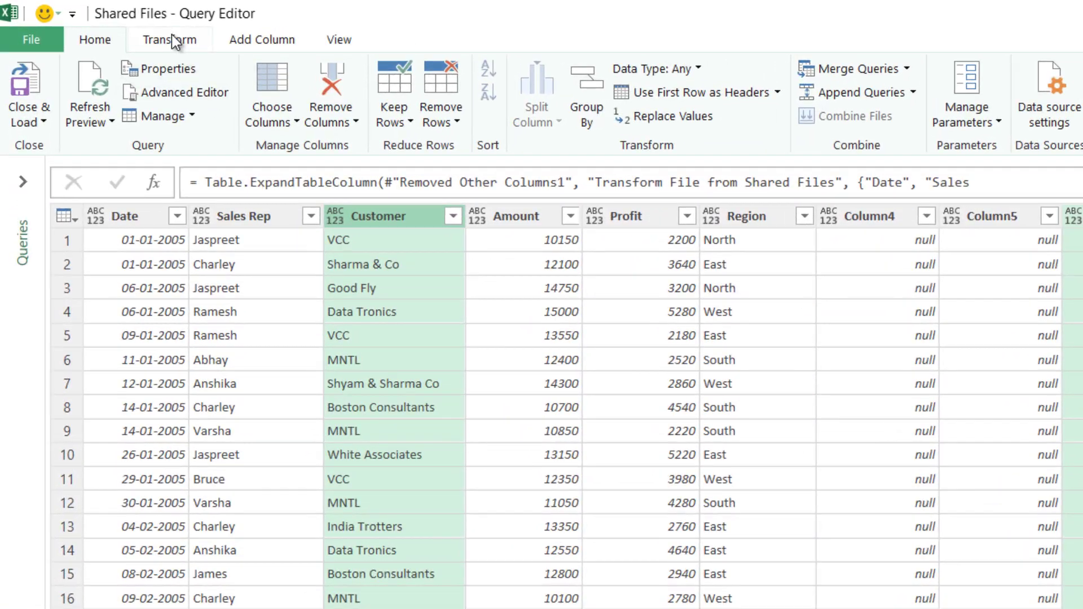
Step: Merge Customer and Client with no separator into a new column named Cust
click(162, 36)
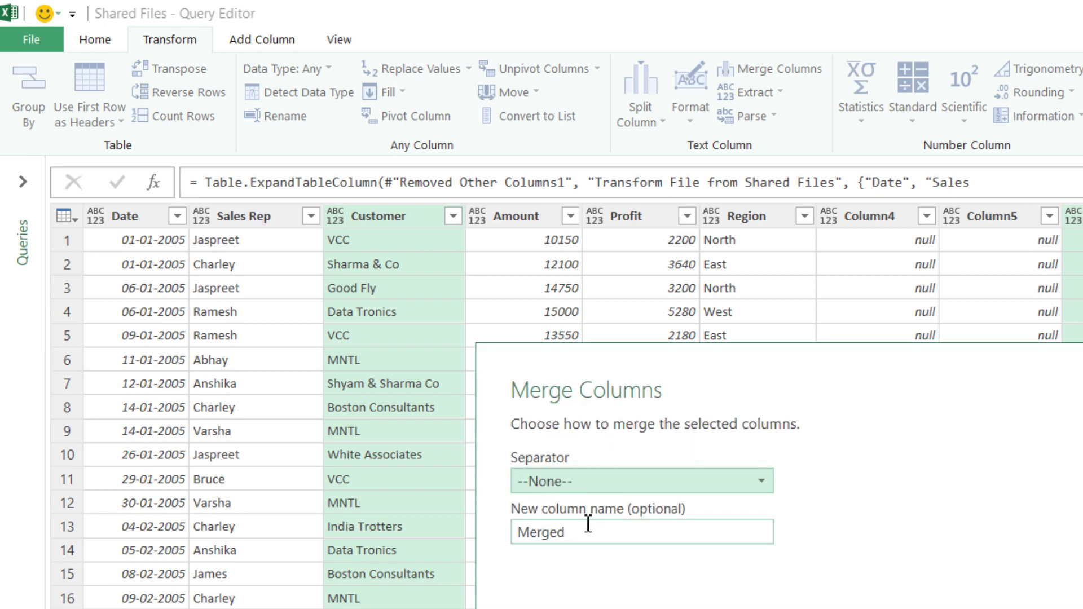
drag(585, 530, 482, 542)
text(Cust)
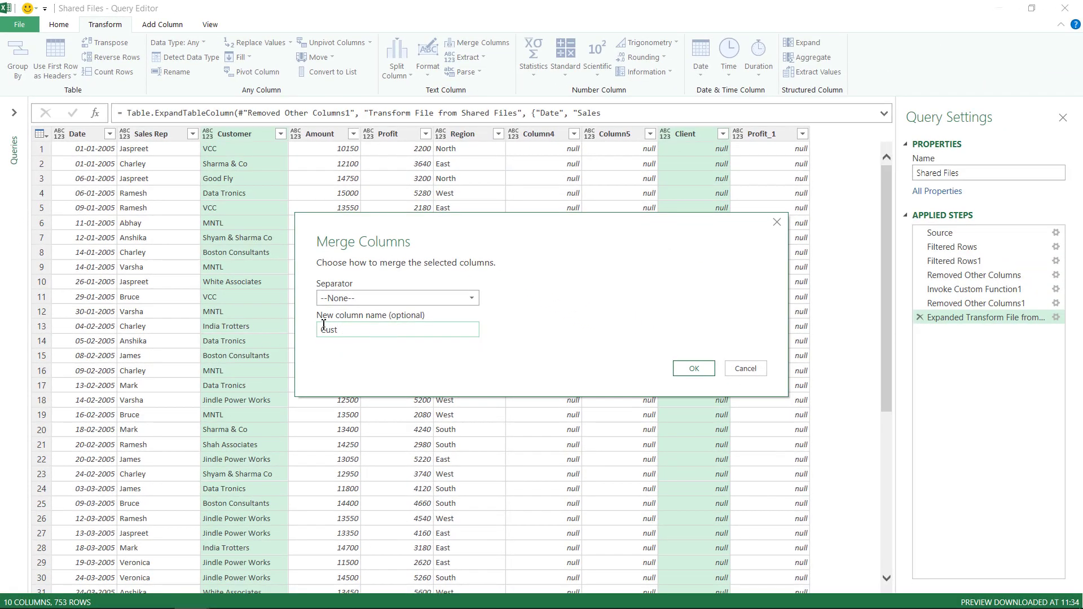
click(693, 370)
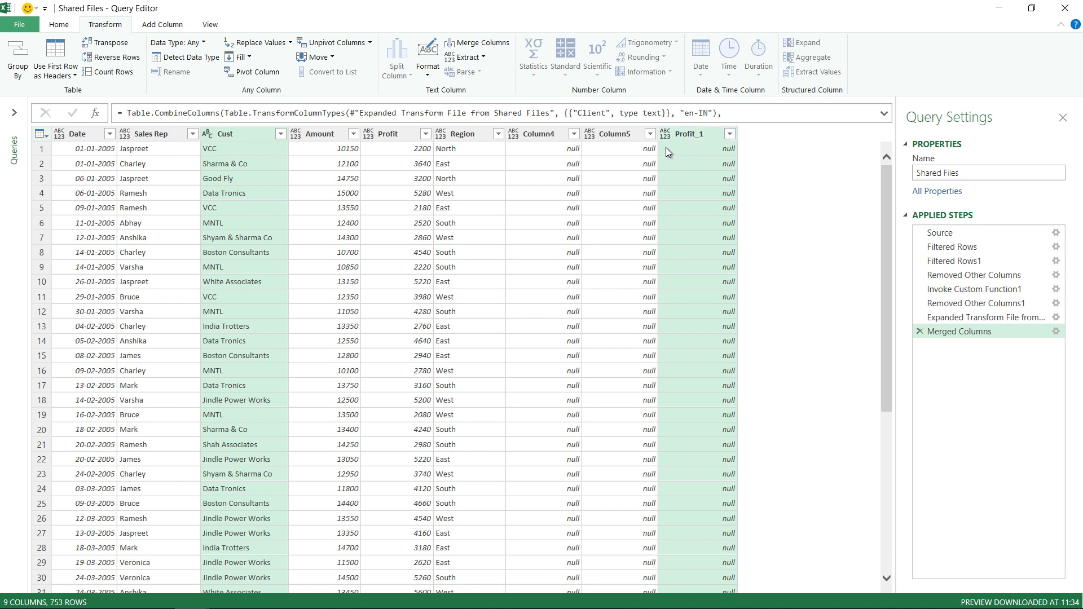
Step: Select the Column4, Column5 and Profit_1 columns
click(601, 134)
click(543, 134)
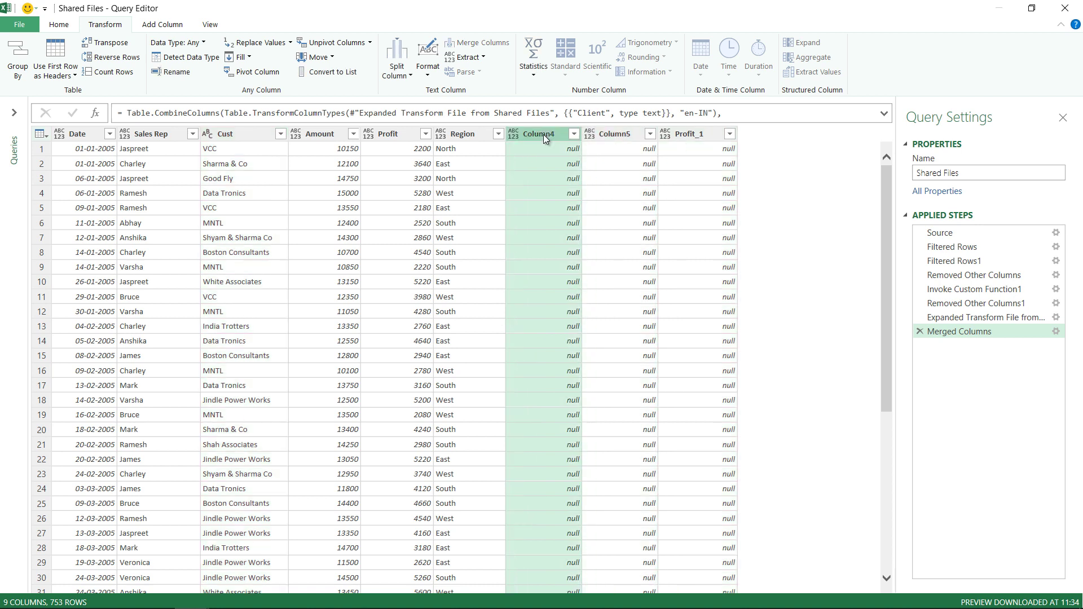
click(697, 136)
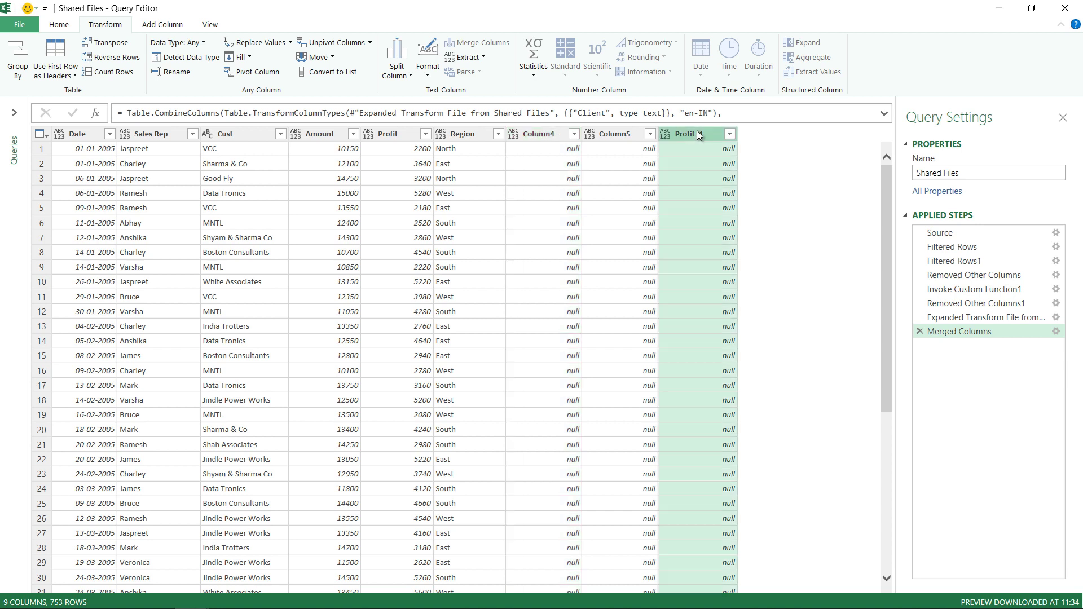
click(621, 133)
click(549, 137)
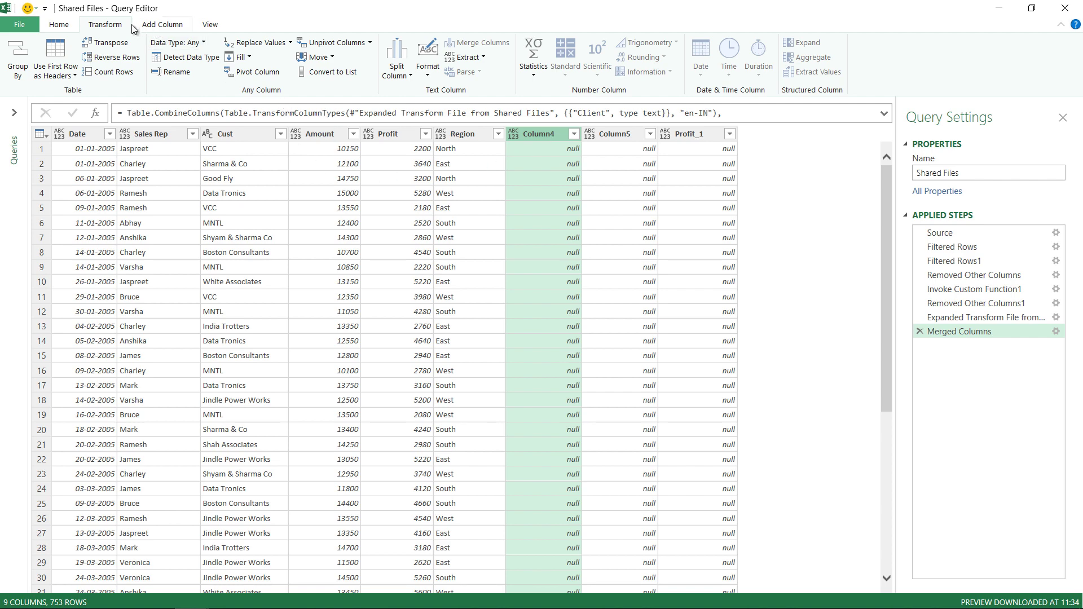
Step: Keep only Date, Sales Rep, Cust, Amount, Profit and Region via Choose Columns
click(59, 27)
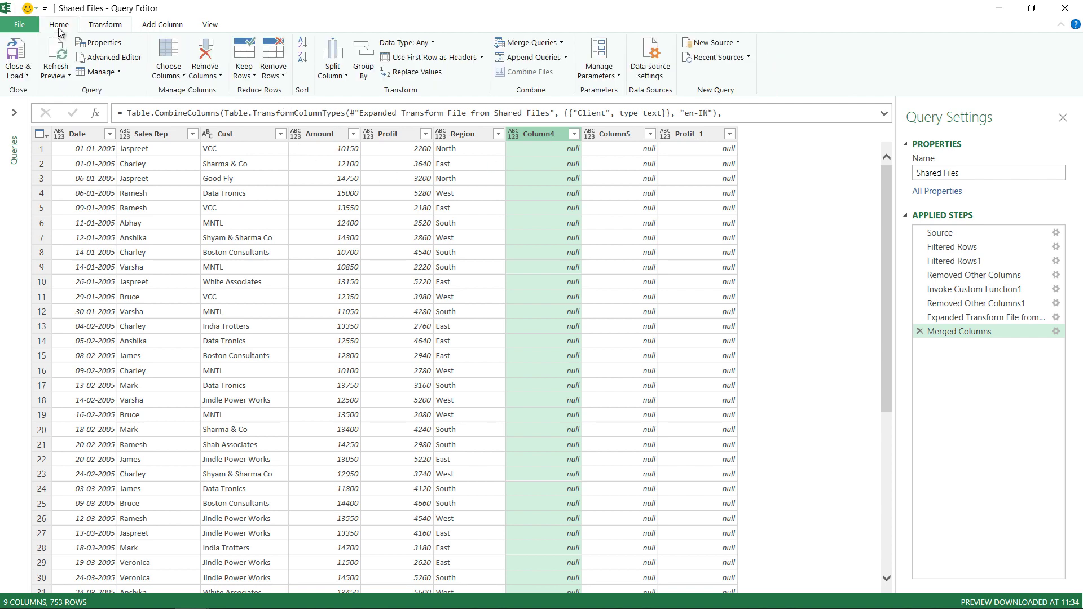
click(169, 51)
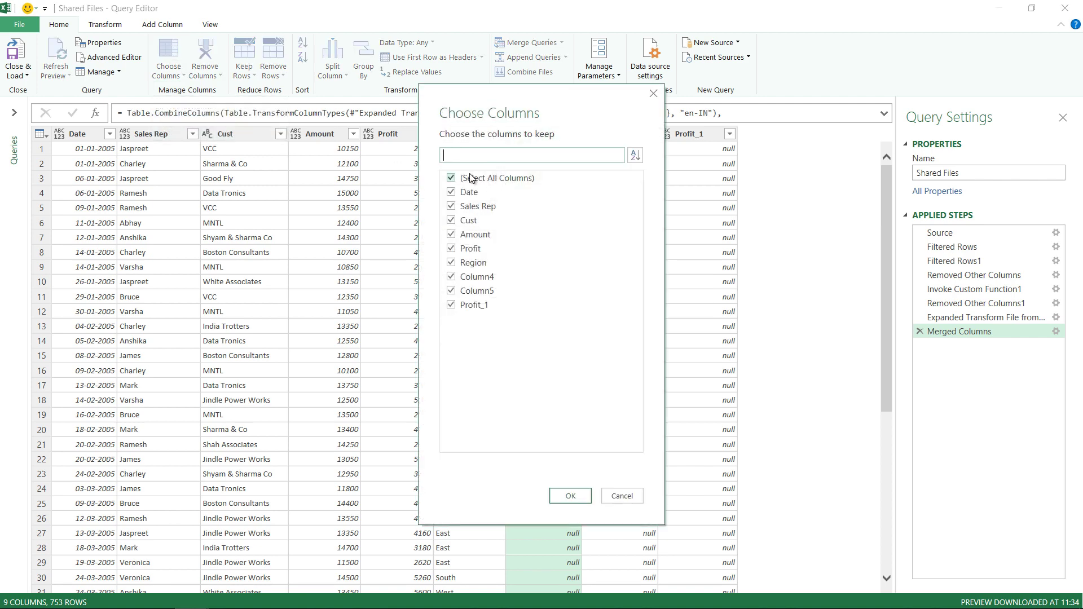
click(451, 178)
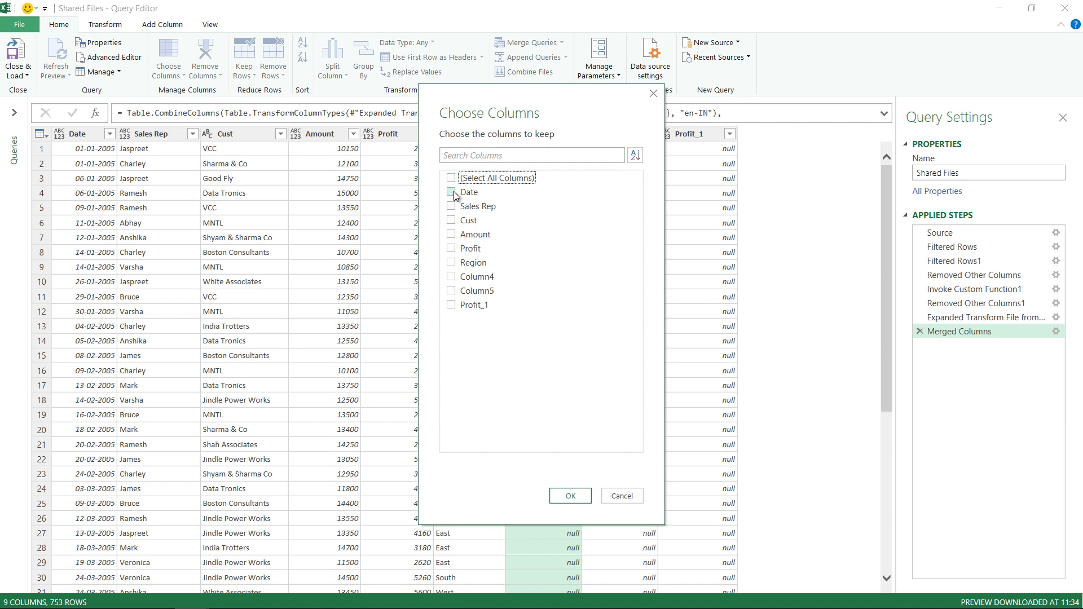
click(454, 194)
click(452, 207)
click(452, 221)
click(452, 235)
click(453, 250)
click(451, 263)
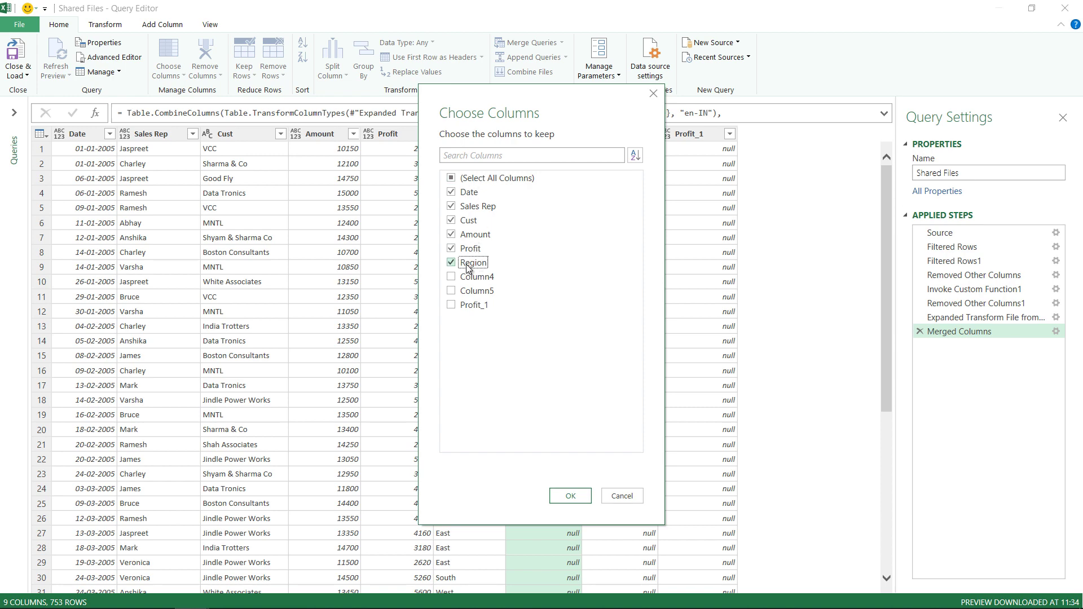
click(571, 495)
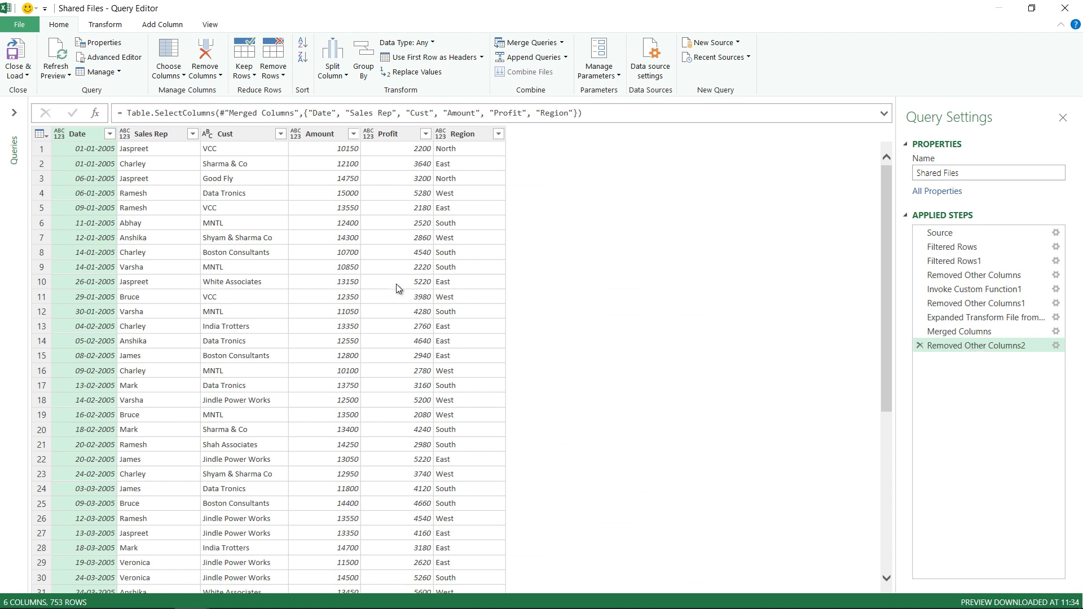
Step: Load the query to the workbook and inspect the Date column's values
click(21, 53)
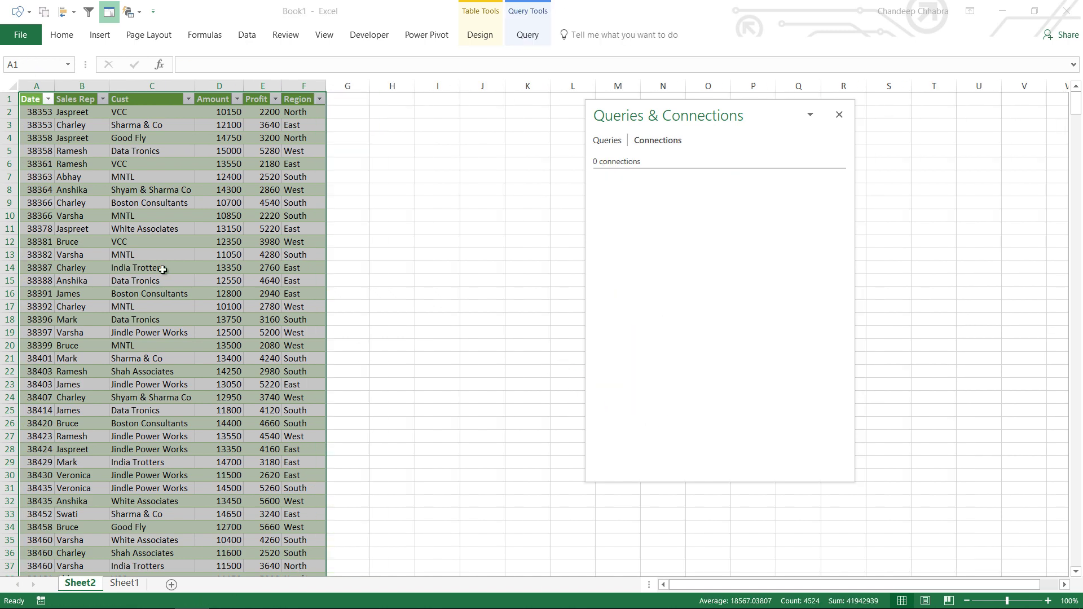
click(616, 141)
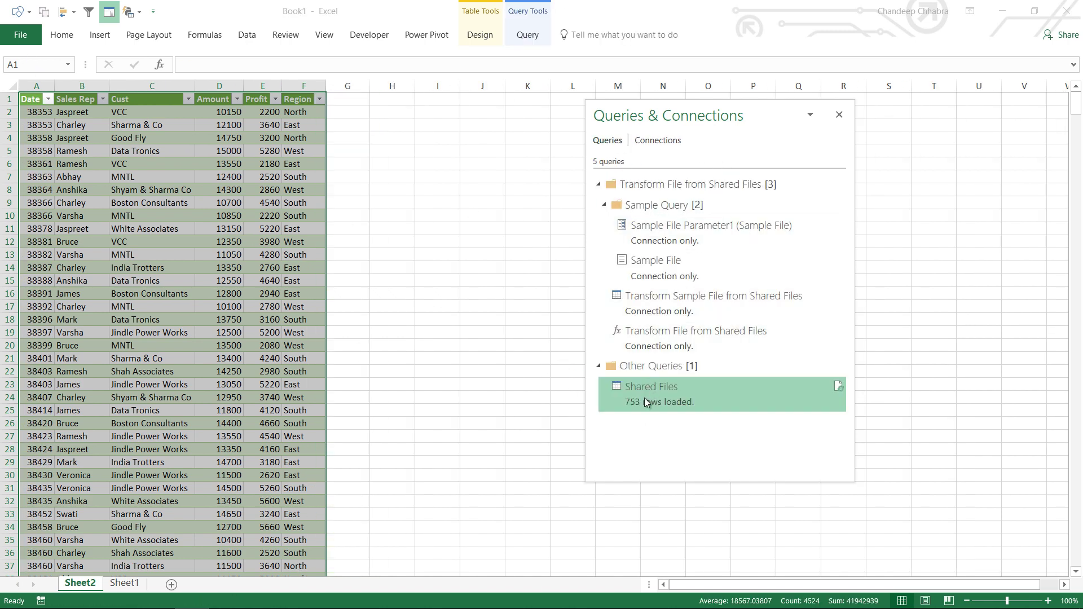
click(68, 229)
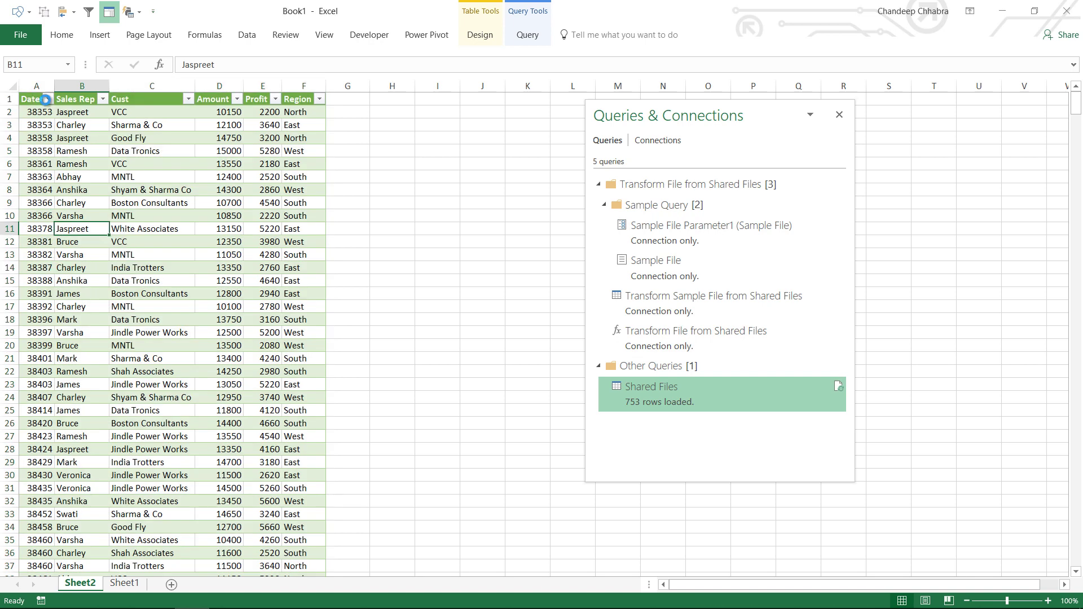
click(47, 100)
click(236, 305)
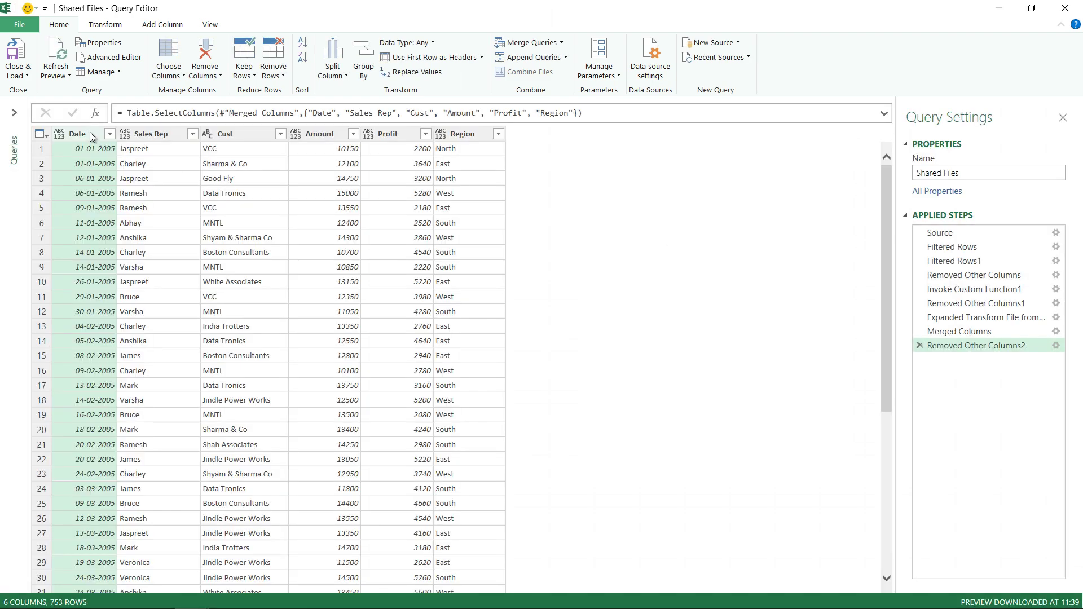
Step: Change the Date column's type to Date, reload, and verify its year list
right_click(90, 133)
mouse_move(209, 254)
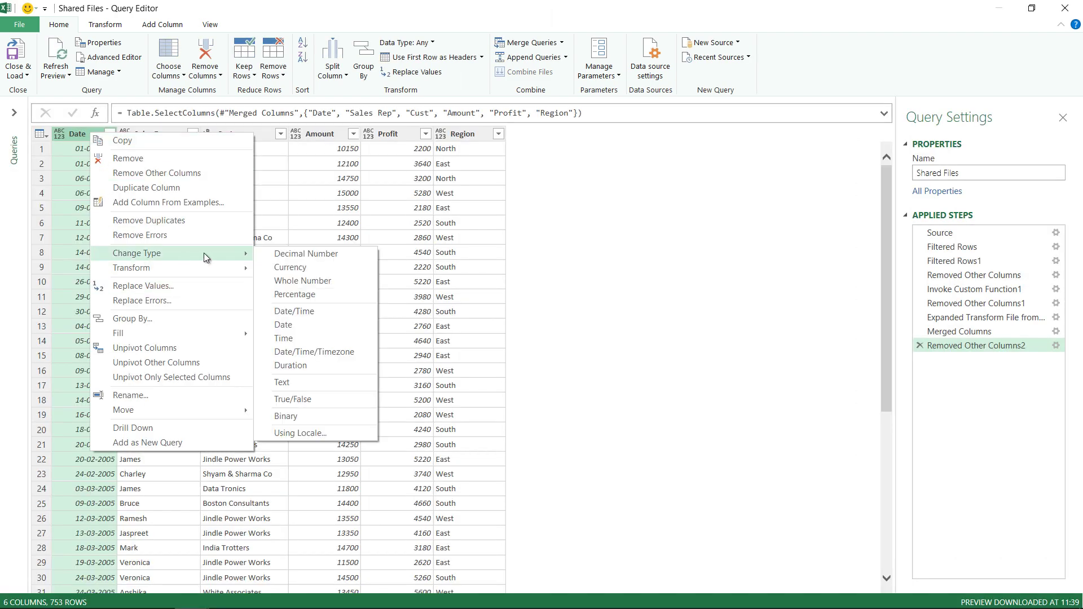
click(287, 325)
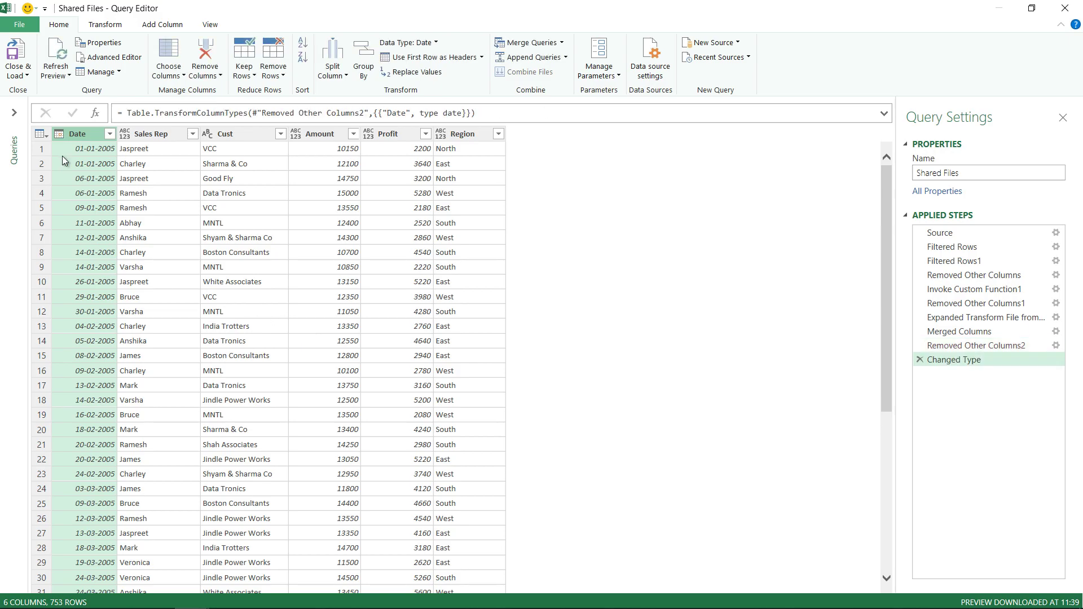
click(17, 57)
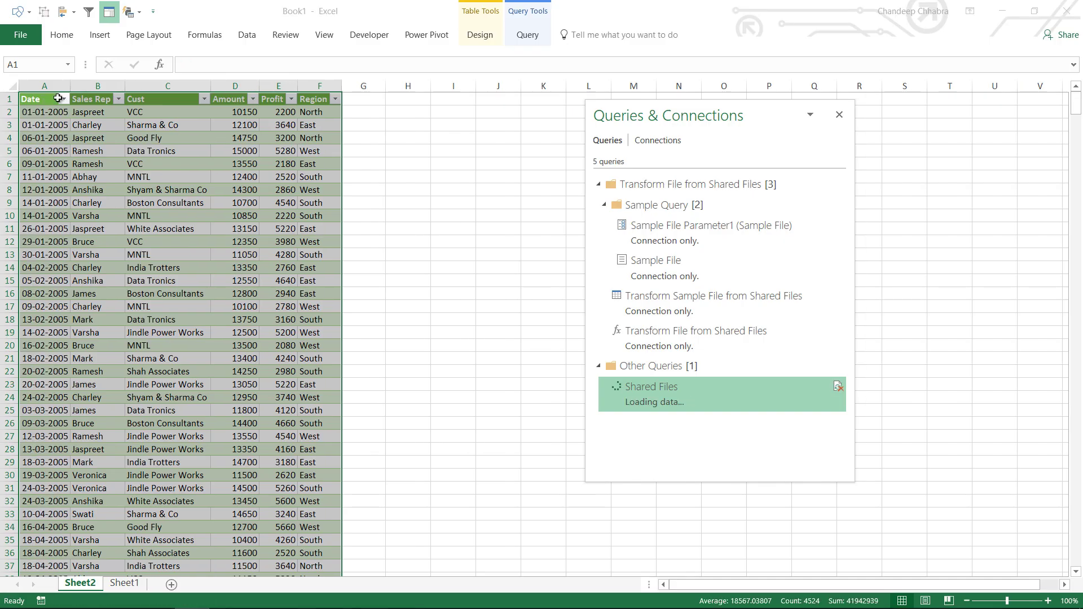
click(63, 98)
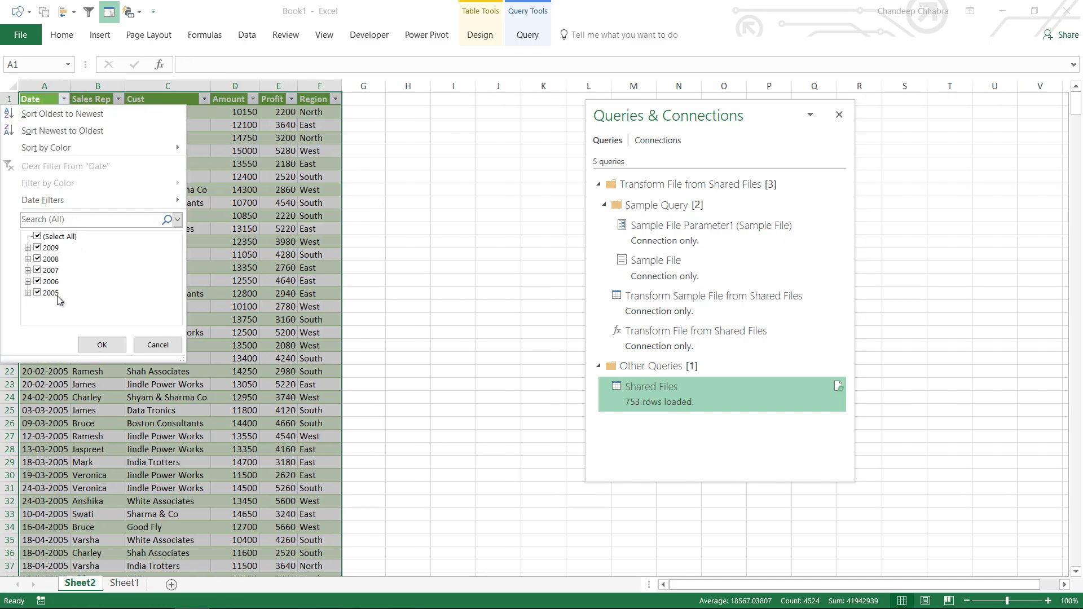
click(158, 344)
click(244, 311)
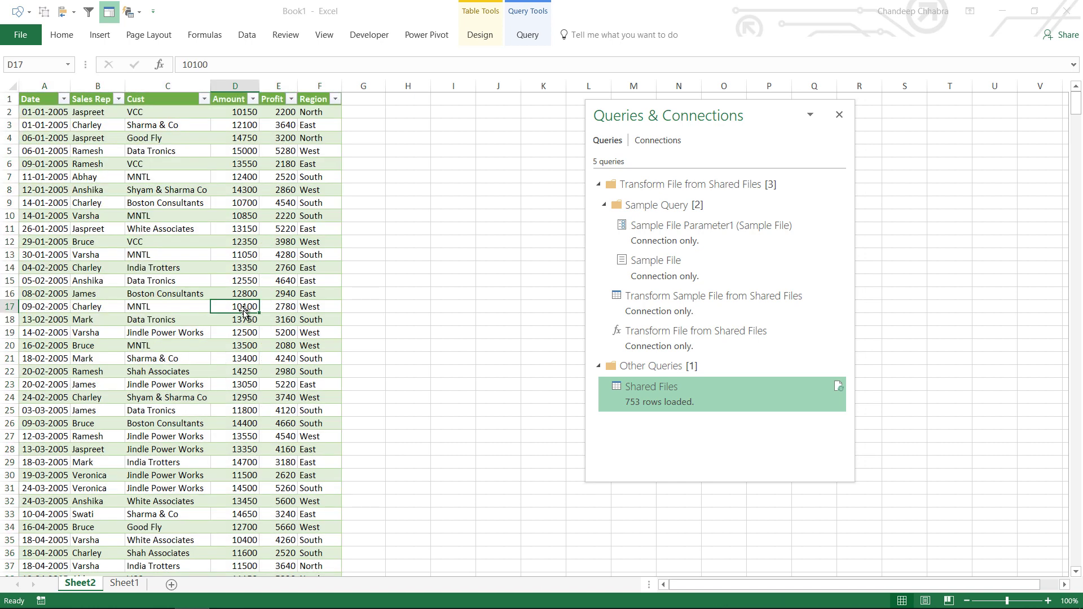
Step: In Shared Files, duplicate the Year - 2009 workbook and name the copy Year - 2010
key(alt+Tab)
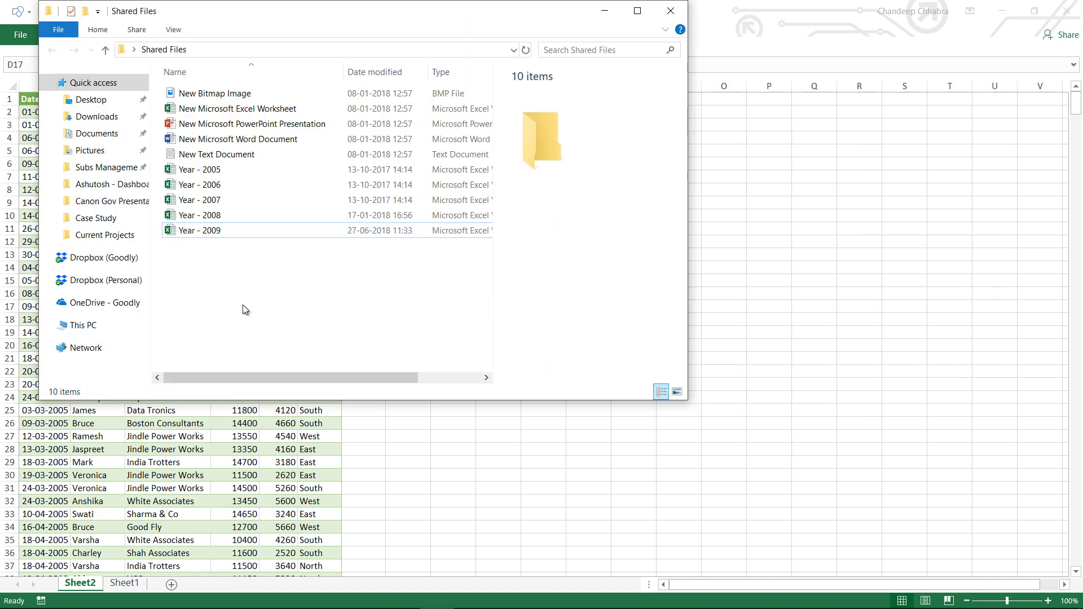
click(209, 235)
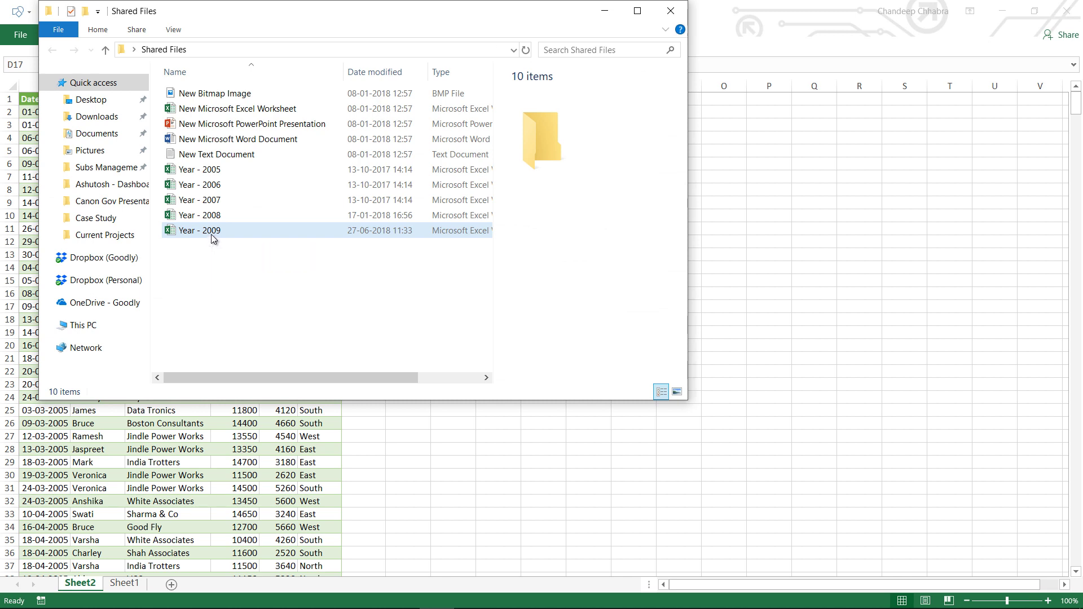
click(212, 233)
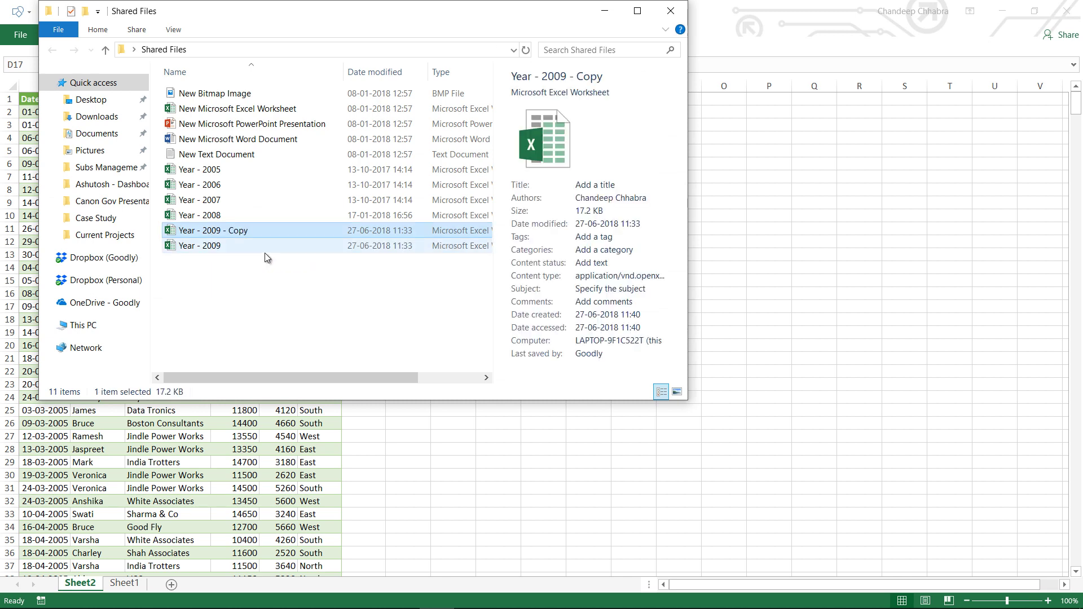
key(F2)
key(End)
key(BackSpace)
key(BackSpace)
key(BackSpace)
key(BackSpace)
key(BackSpace)
key(BackSpace)
text(10)
key(Return)
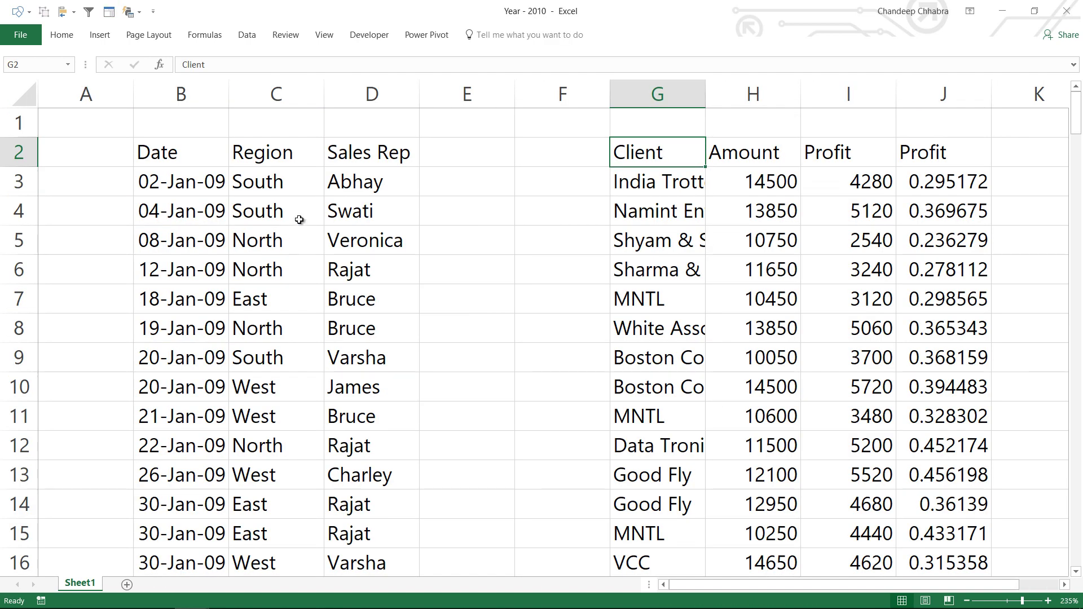
Step: Insert a helper column with =B3+365 and fill it down to row 165
click(276, 161)
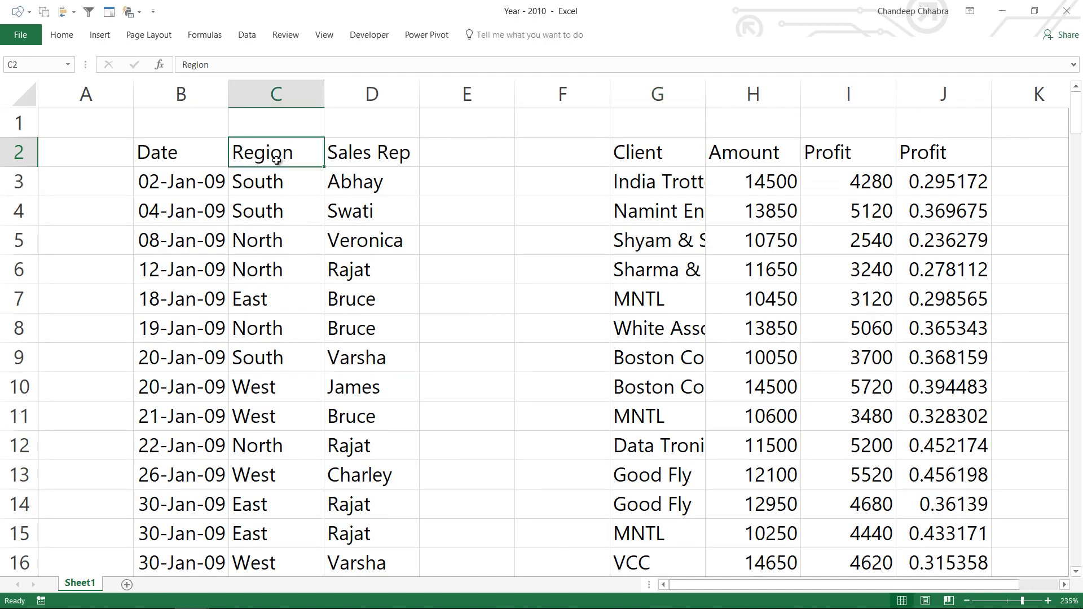
key(alt+h)
key(i)
key(c)
key(Down)
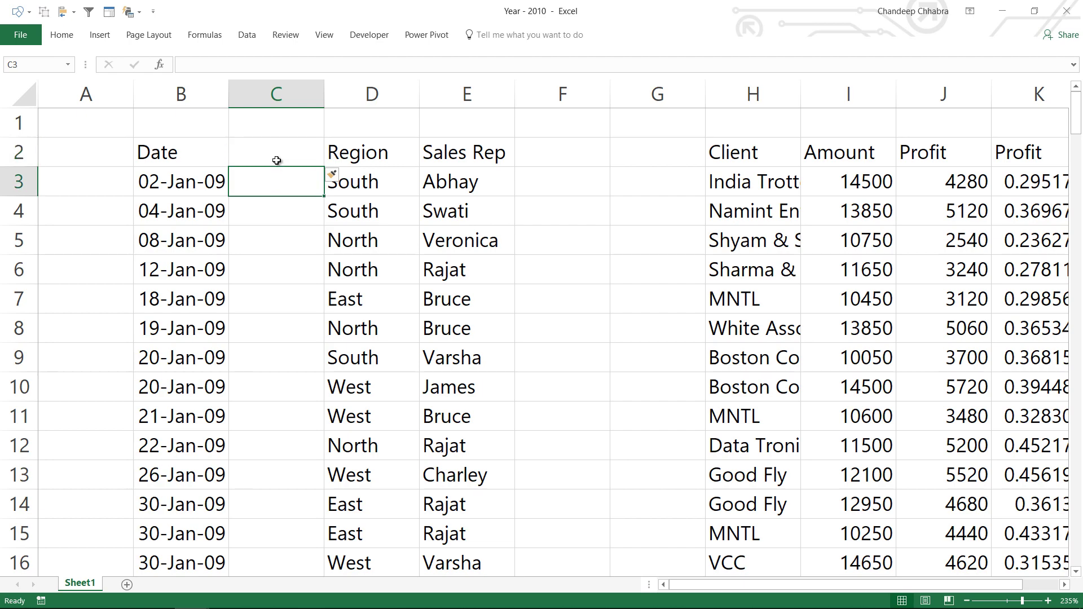
text(=)
key(Left)
text(+365)
key(Return)
key(Left)
key(ctrl+Down)
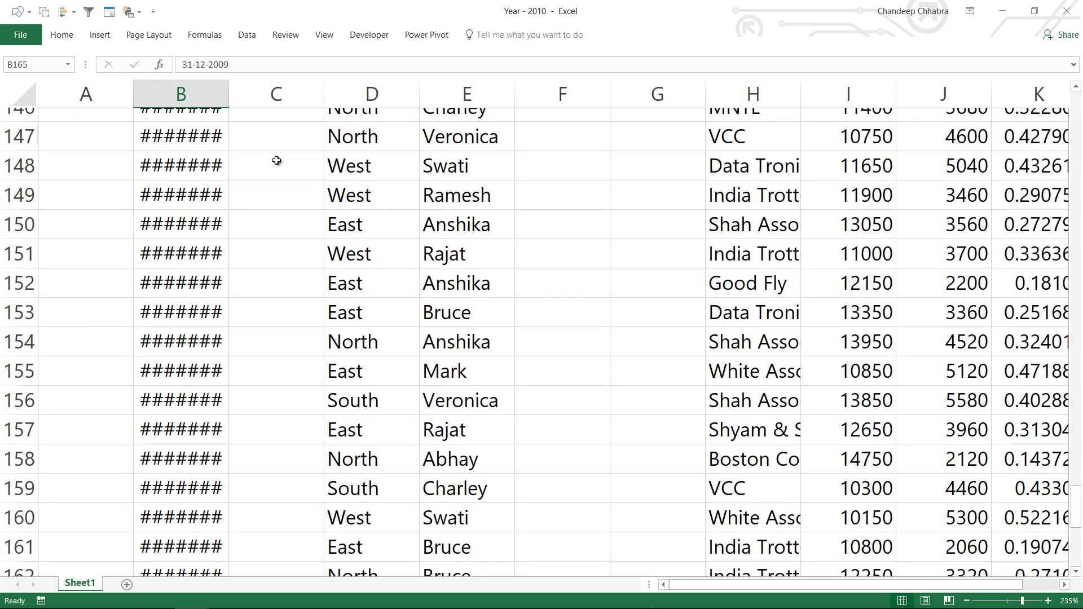
key(ctrl+shift+Up)
key(Down)
key(Up)
key(Right)
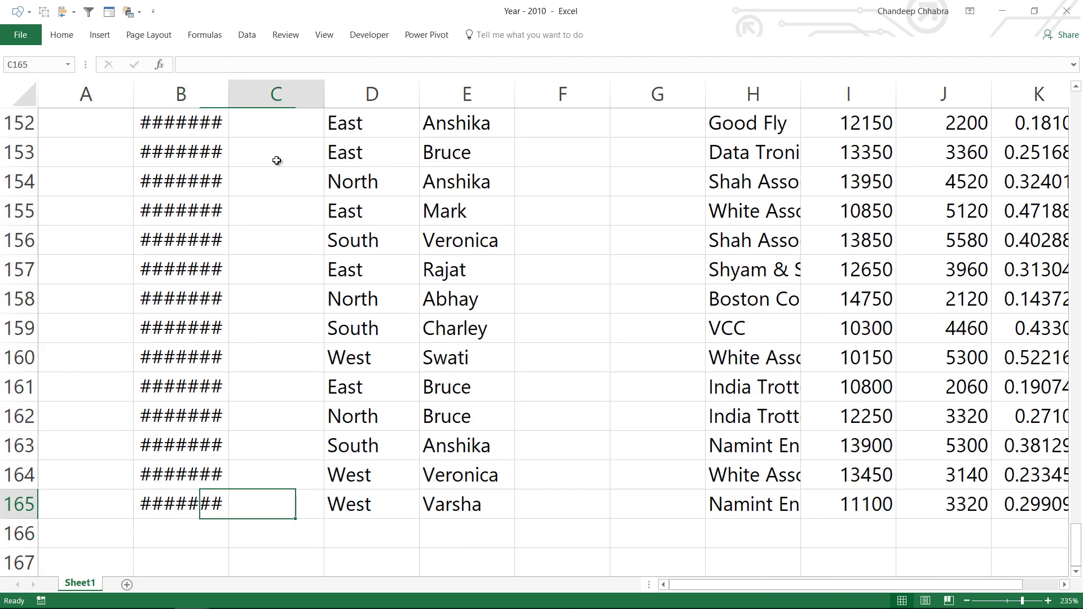
key(ctrl+shift+Up)
key(ctrl+d)
Step: Paste the shifted 2010 dates as values over Date and delete the helper column
key(ctrl+shift+Down)
key(ctrl+c)
key(Left)
key(Up)
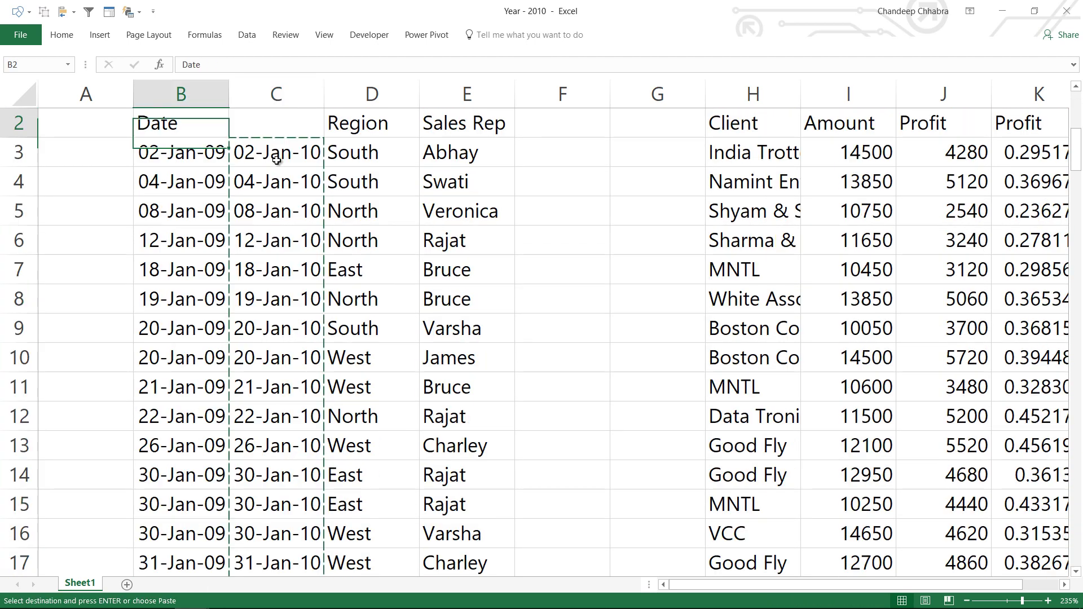
key(Down)
key(ctrl+alt+v)
key(v)
key(Return)
key(Right)
key(ctrl+space)
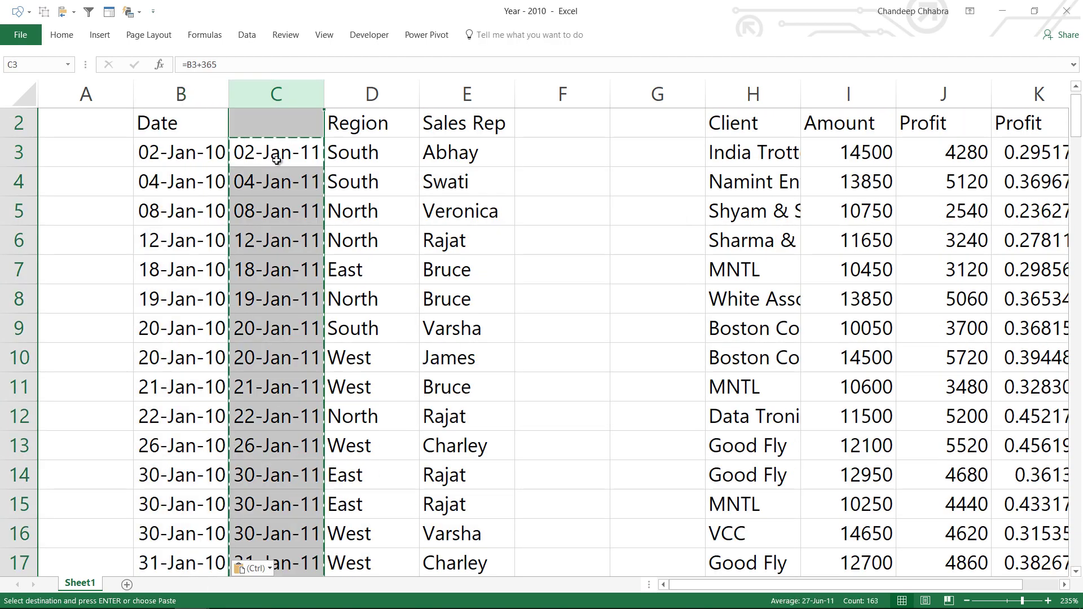
key(ctrl+minus)
Step: Move the Region column so it sits in front of Date
click(276, 160)
key(Up)
key(ctrl+shift+Down)
key(ctrl+c)
key(ctrl+BackSpace)
key(Left)
key(ctrl+plus)
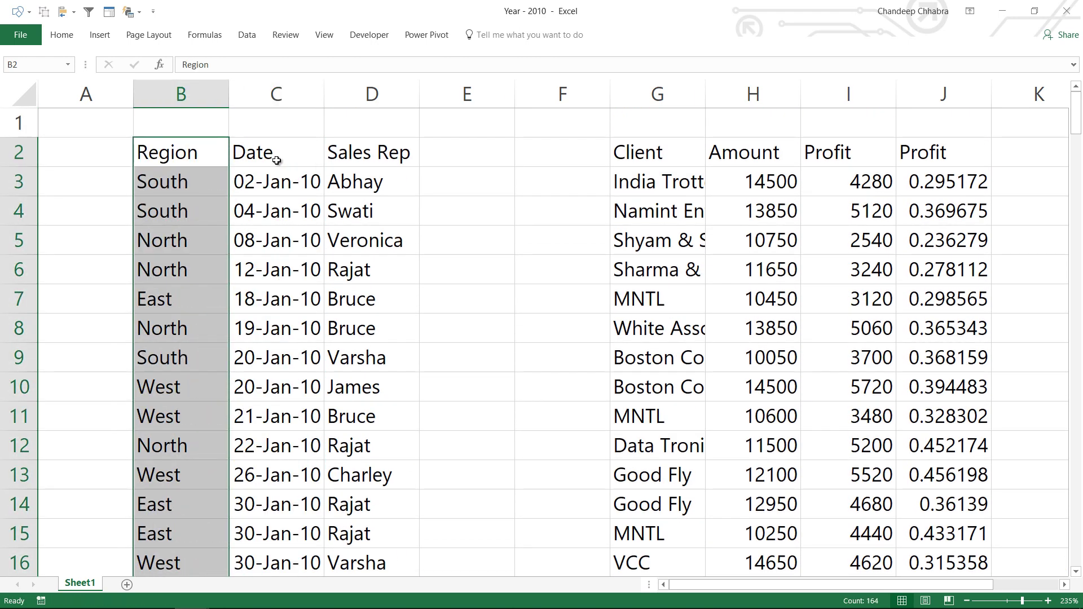
click(277, 161)
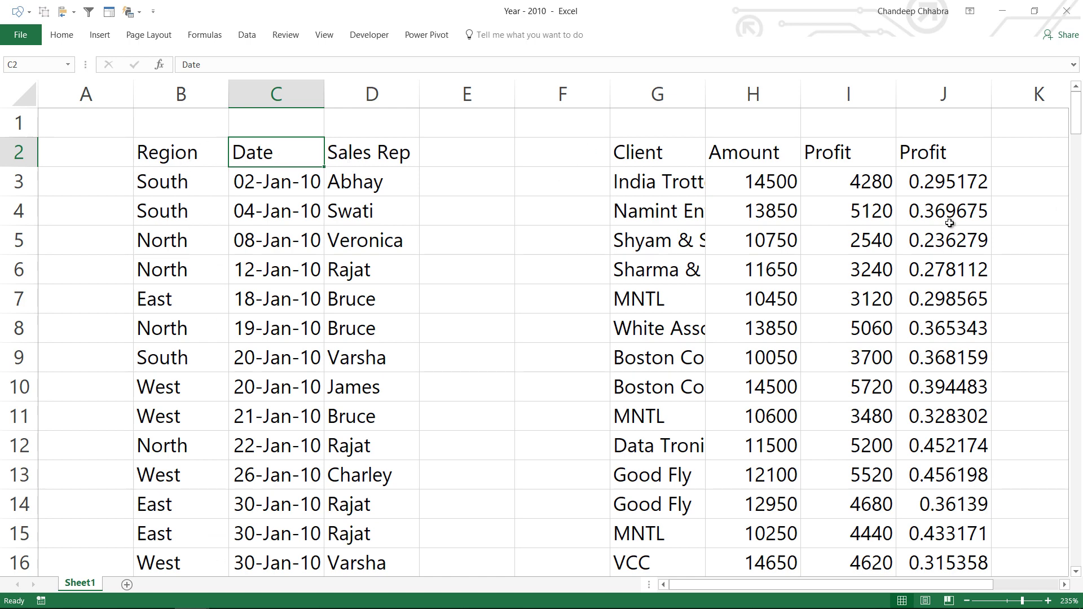
Step: Insert a blank column before Client and close the Year - 2010 workbook
click(556, 154)
key(alt+h)
key(i)
key(c)
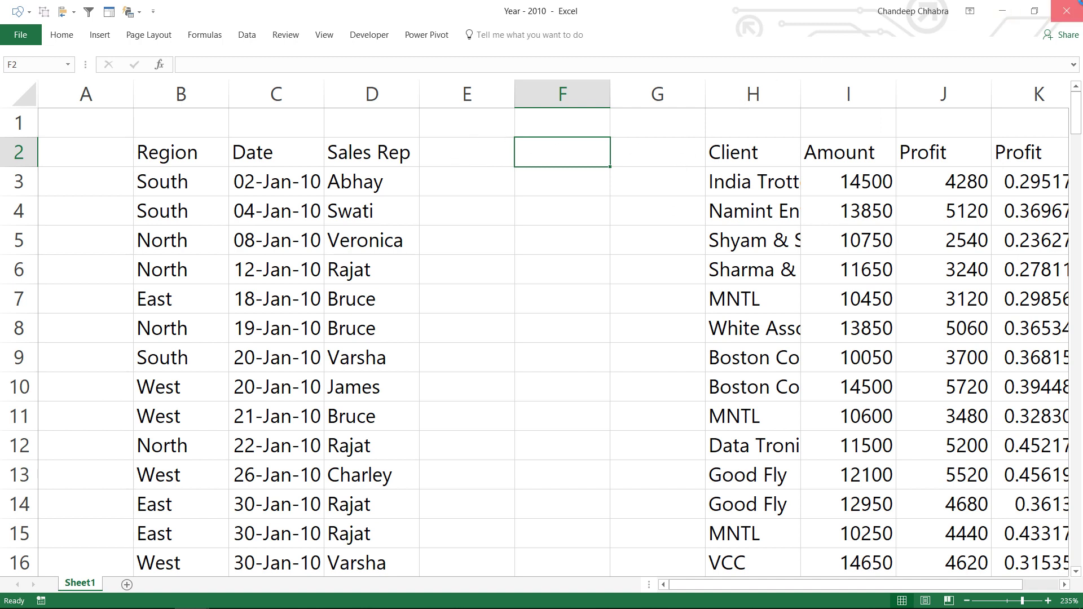
click(1066, 7)
Step: Refresh the Shared Files table to pull in the 2010 data
click(194, 189)
right_click(198, 191)
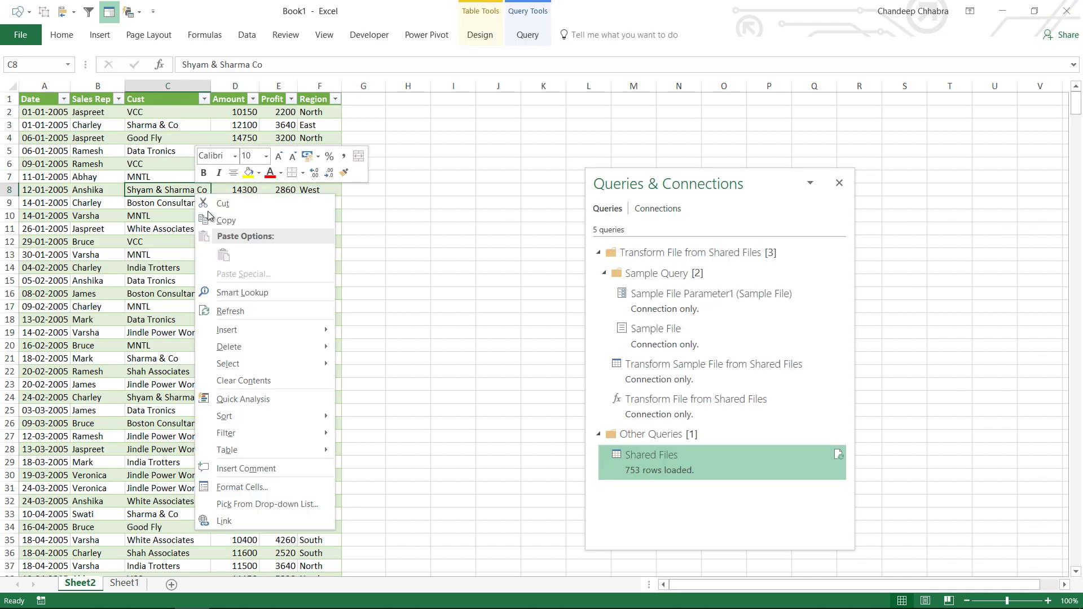
click(229, 313)
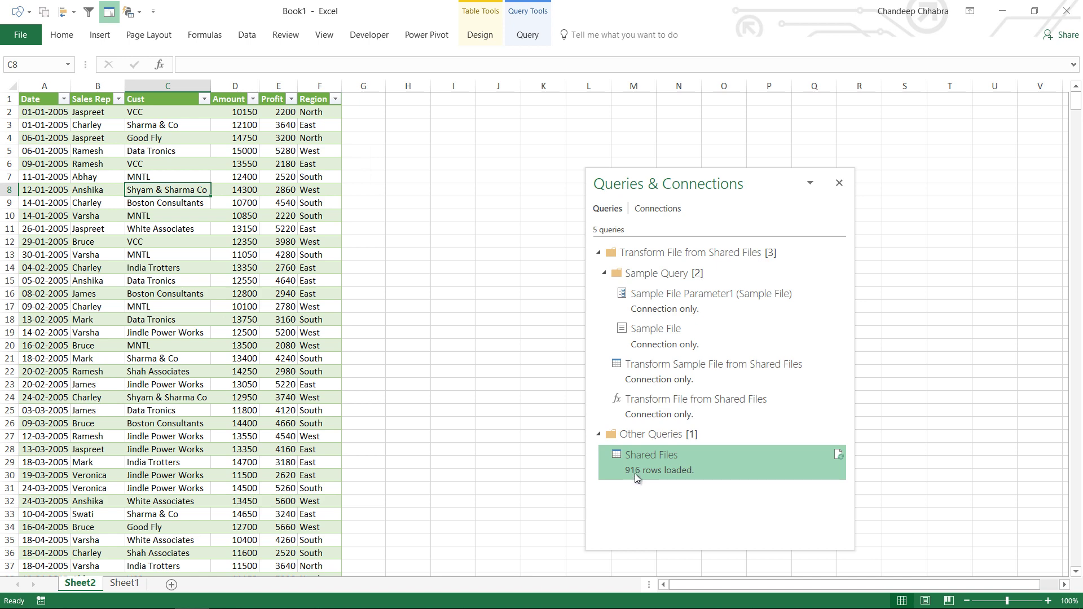
Step: Filter Date to 2010 to verify the new rows, remove the filter, and return to Sheet1
mouse_move(635, 474)
click(63, 163)
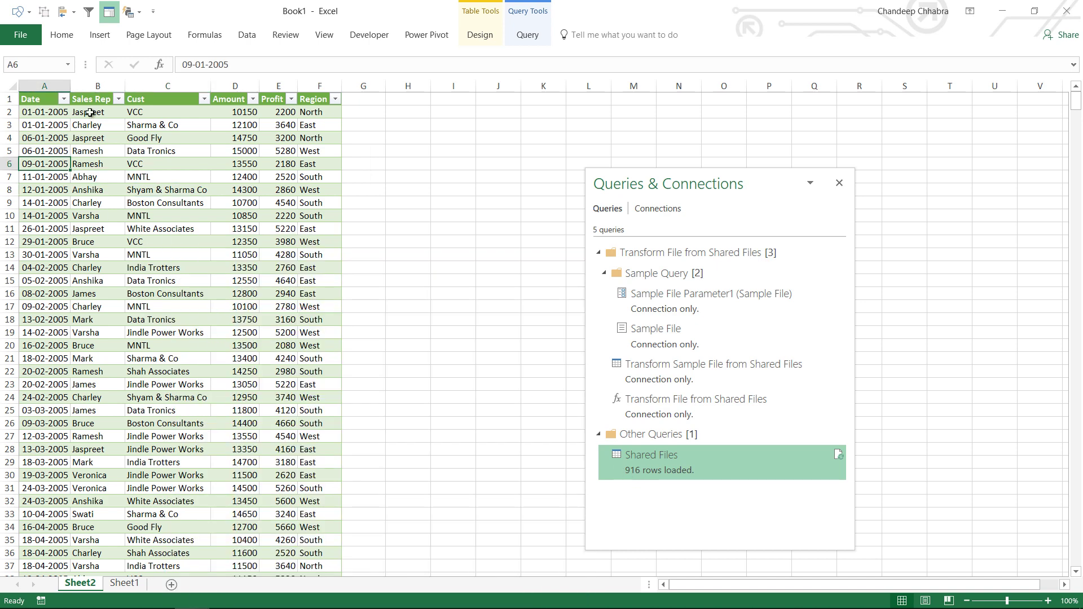
click(64, 99)
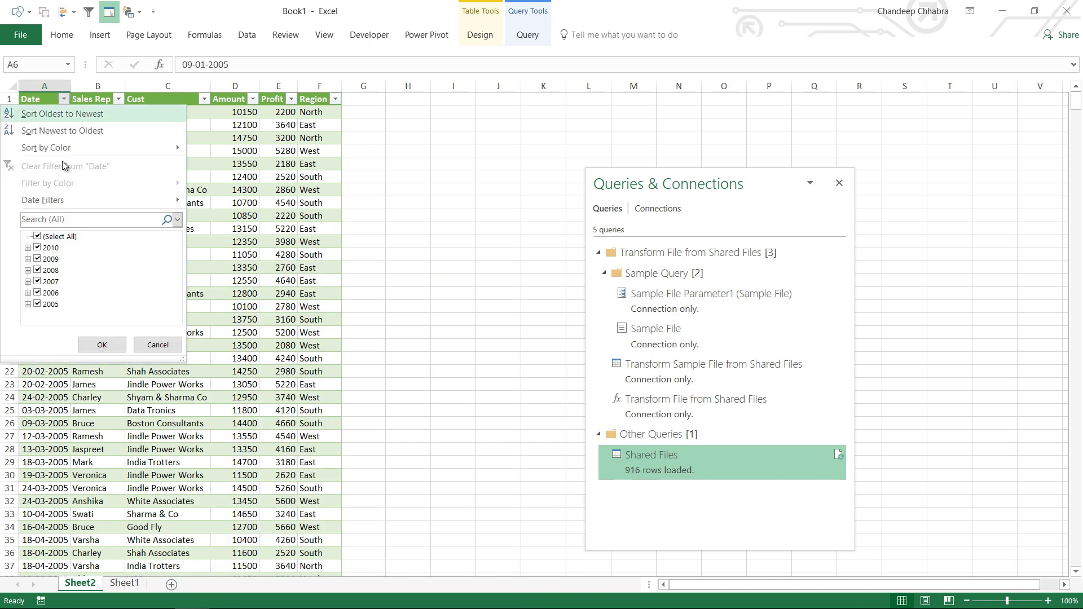
click(37, 237)
click(37, 248)
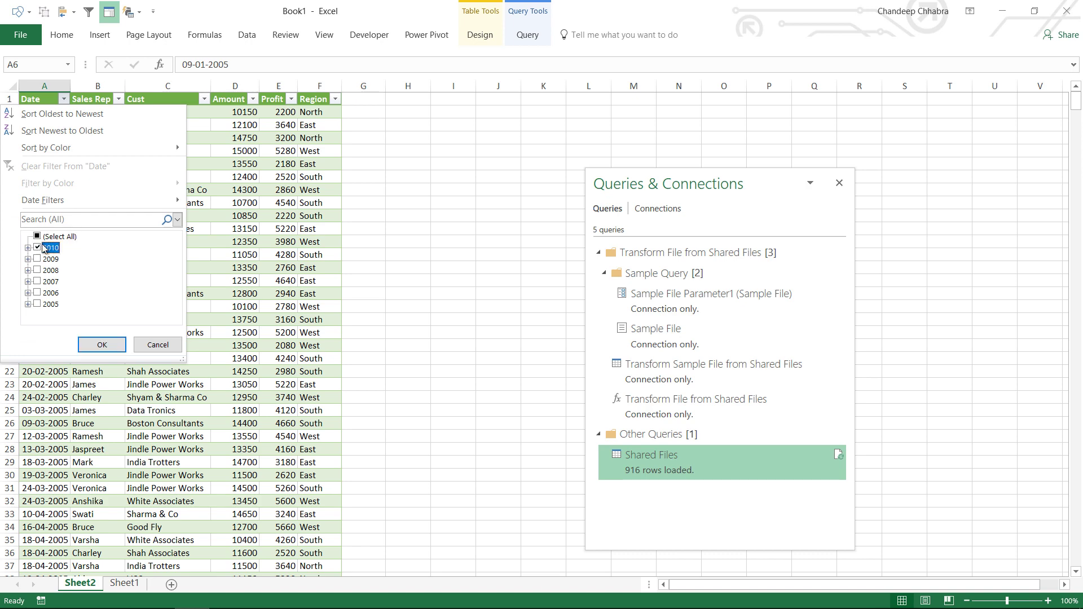
click(101, 344)
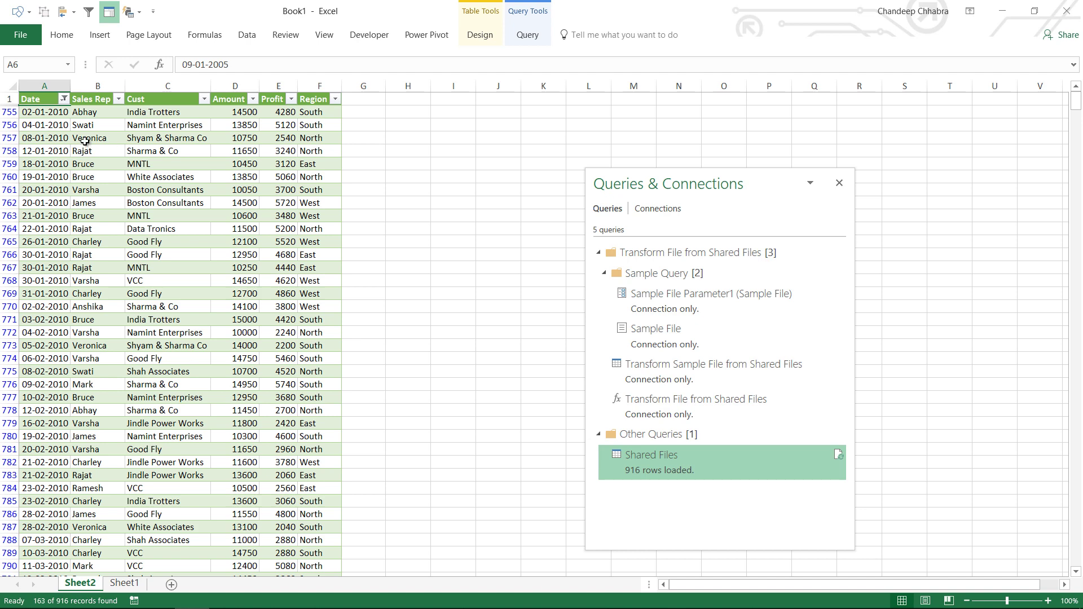
key(ctrl+shift+l)
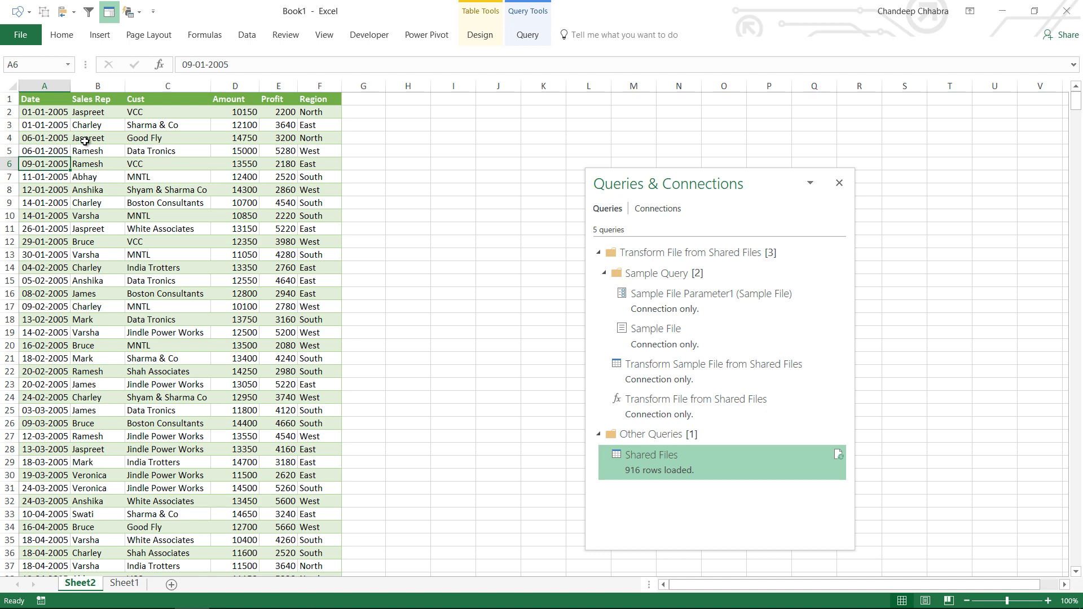
click(122, 584)
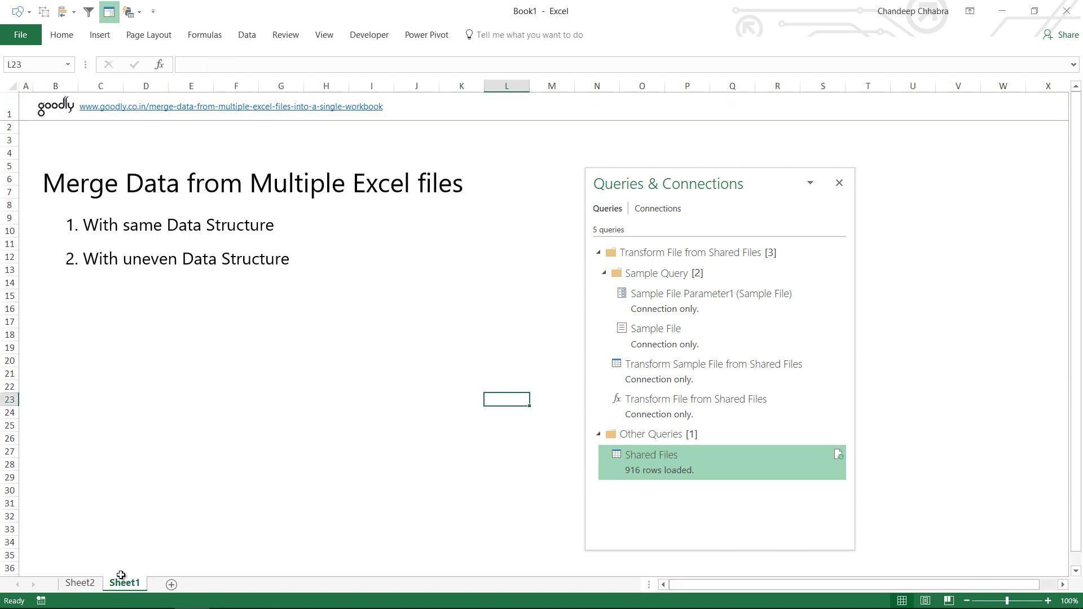